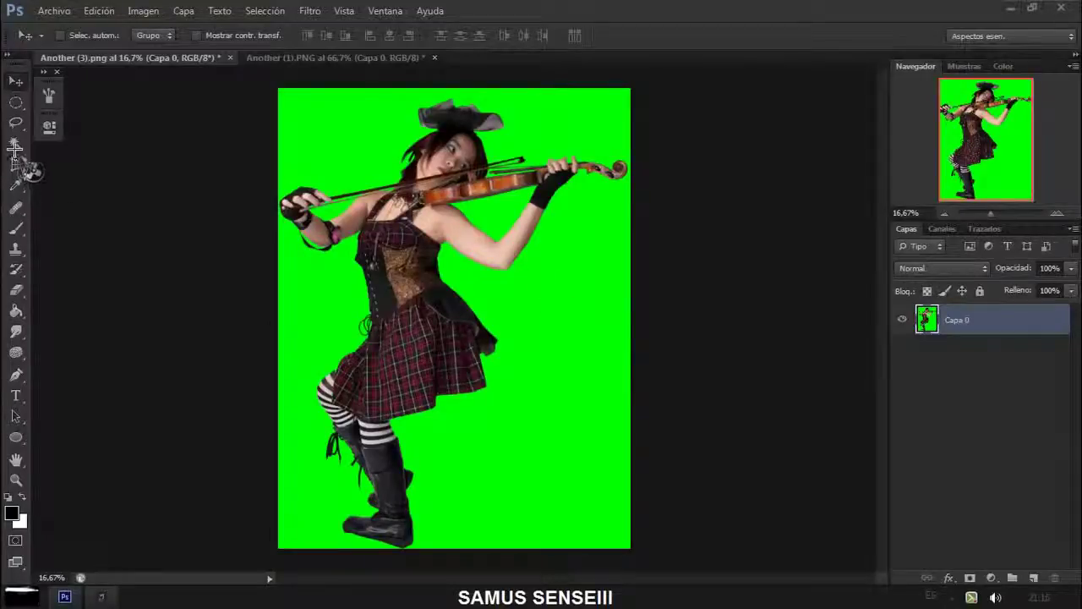
{"action": "left_click", "coordinate": [16, 145]}
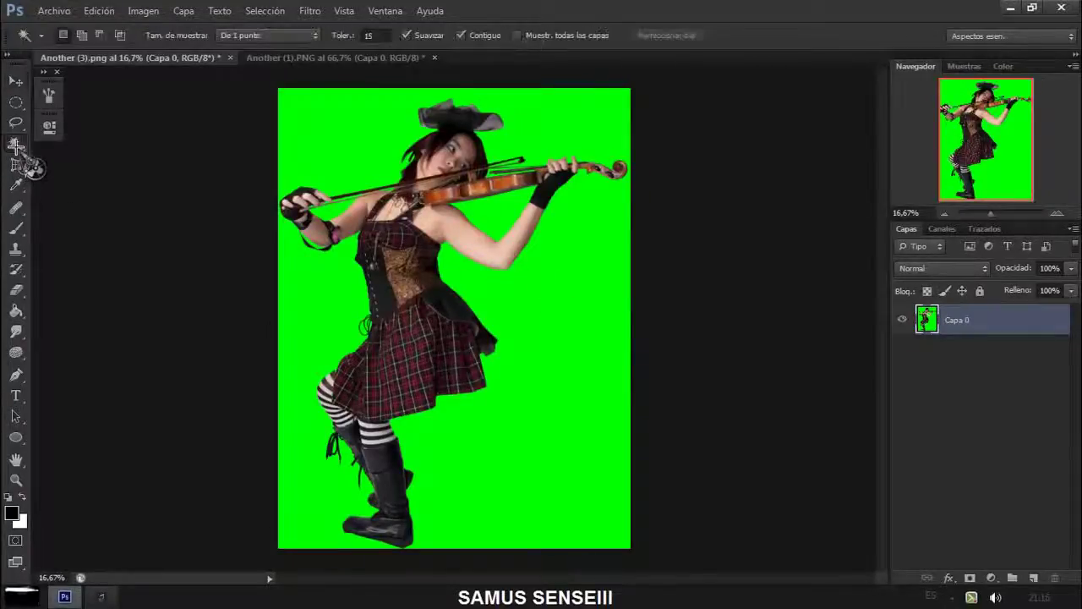
{"action": "left_click", "coordinate": [374, 192]}
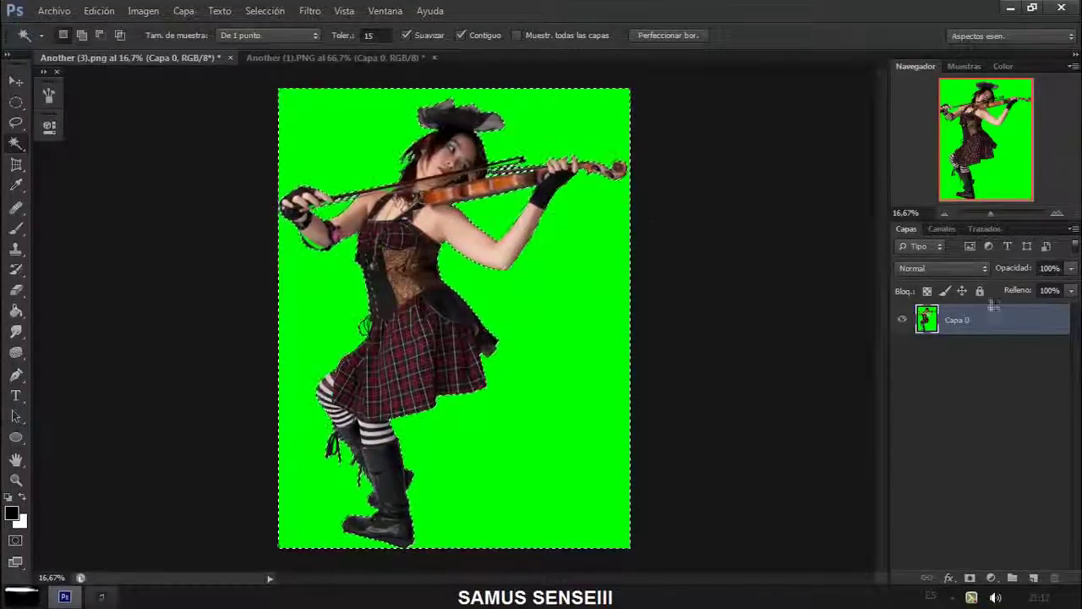
{"action": "key", "text": "Delete"}
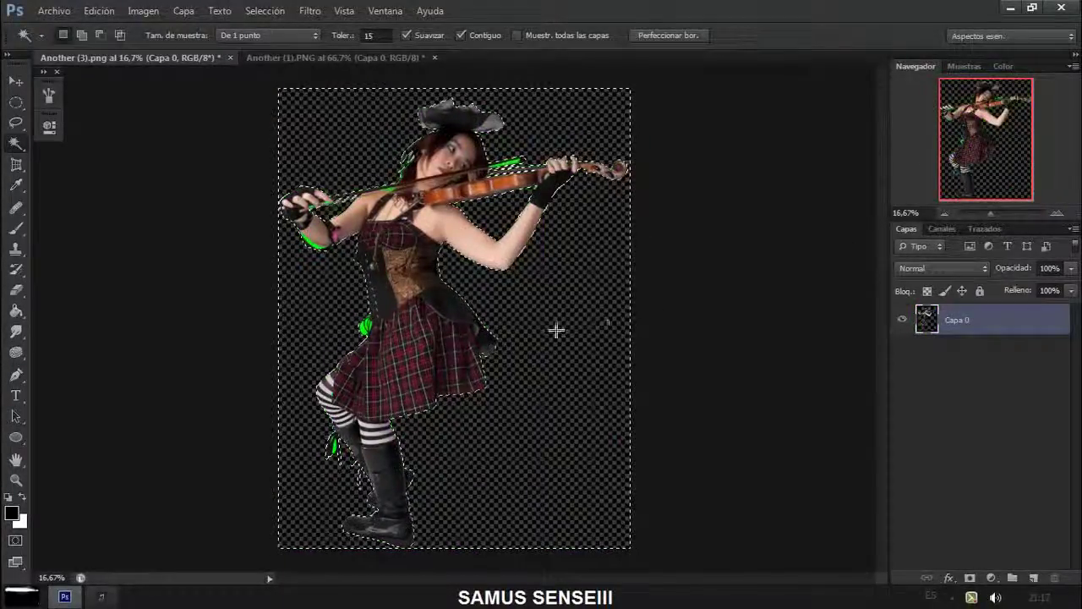
{"action": "key", "text": "ctrl+d"}
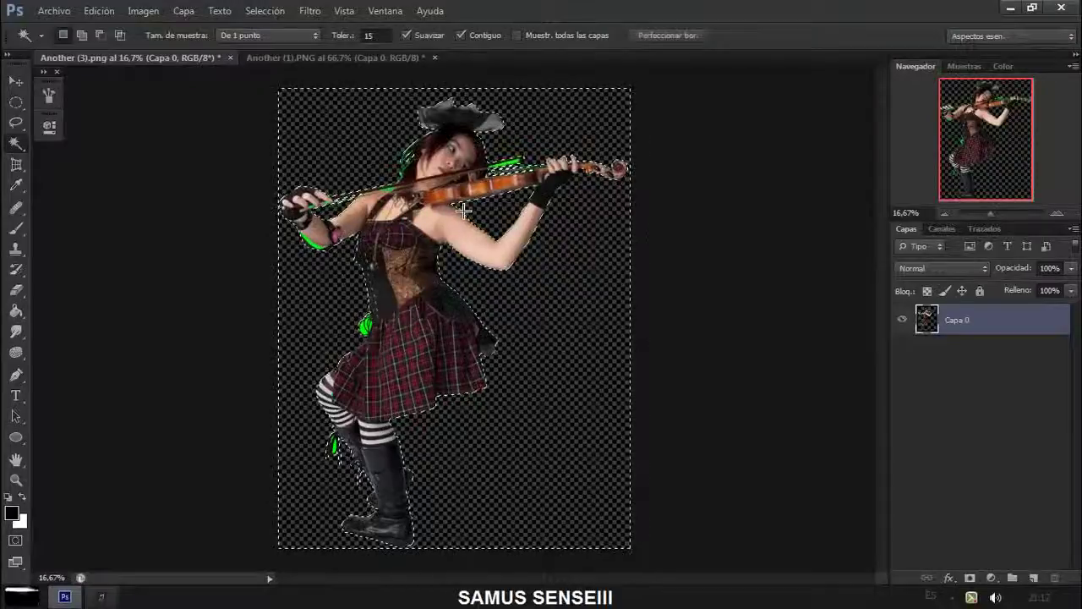
{"action": "key", "text": "ctrl+z"}
Select the green background with Color Range and delete it
{"action": "left_click", "coordinate": [16, 81]}
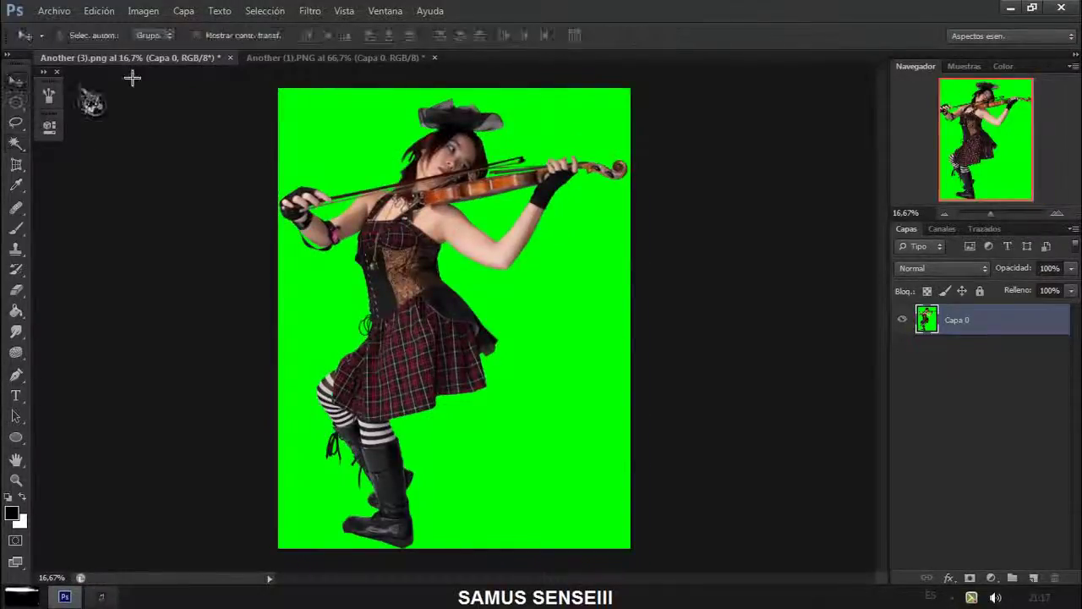
{"action": "left_click", "coordinate": [157, 10]}
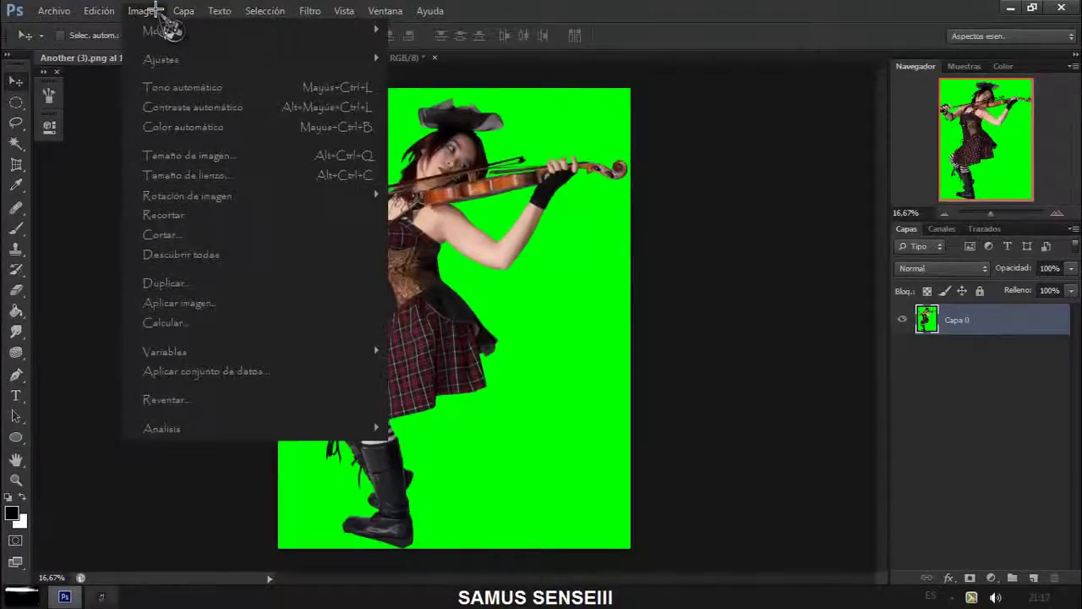
{"action": "left_click", "coordinate": [263, 11]}
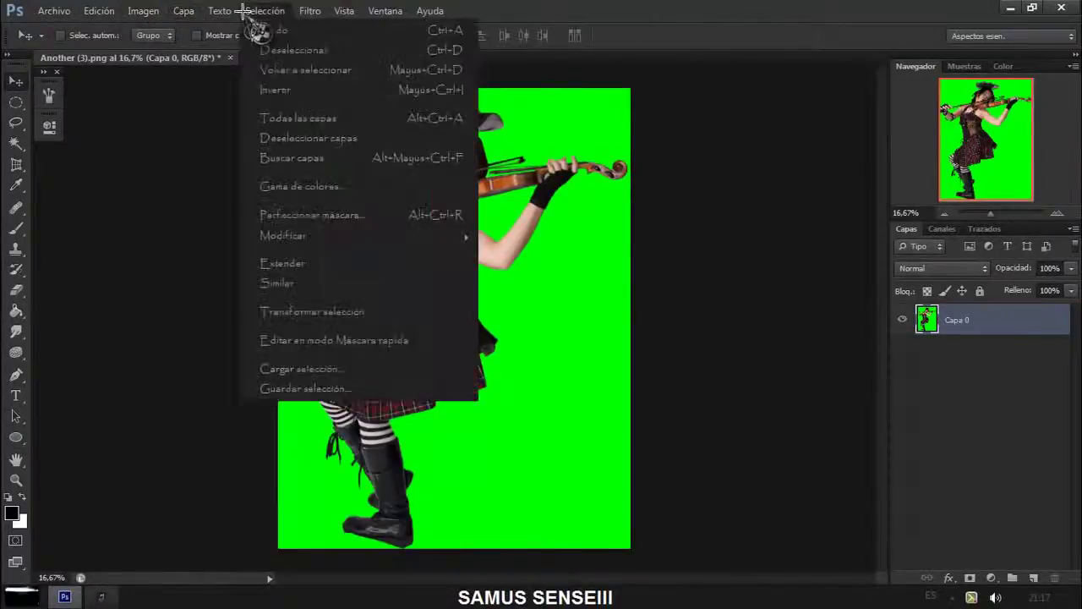
{"action": "left_click", "coordinate": [334, 201]}
{"action": "left_click", "coordinate": [520, 245]}
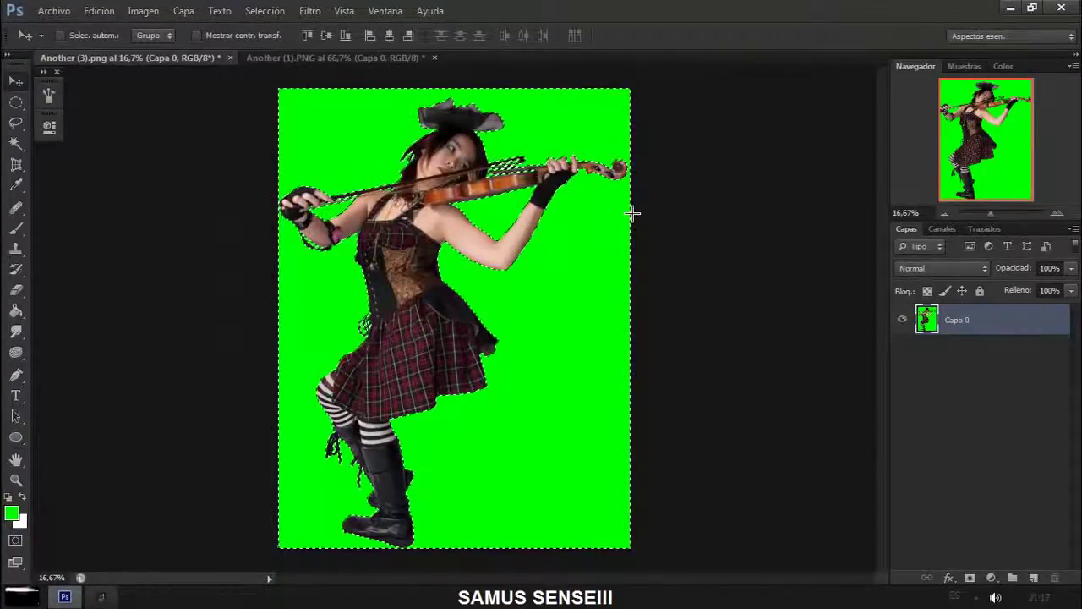
{"action": "key", "text": "Delete"}
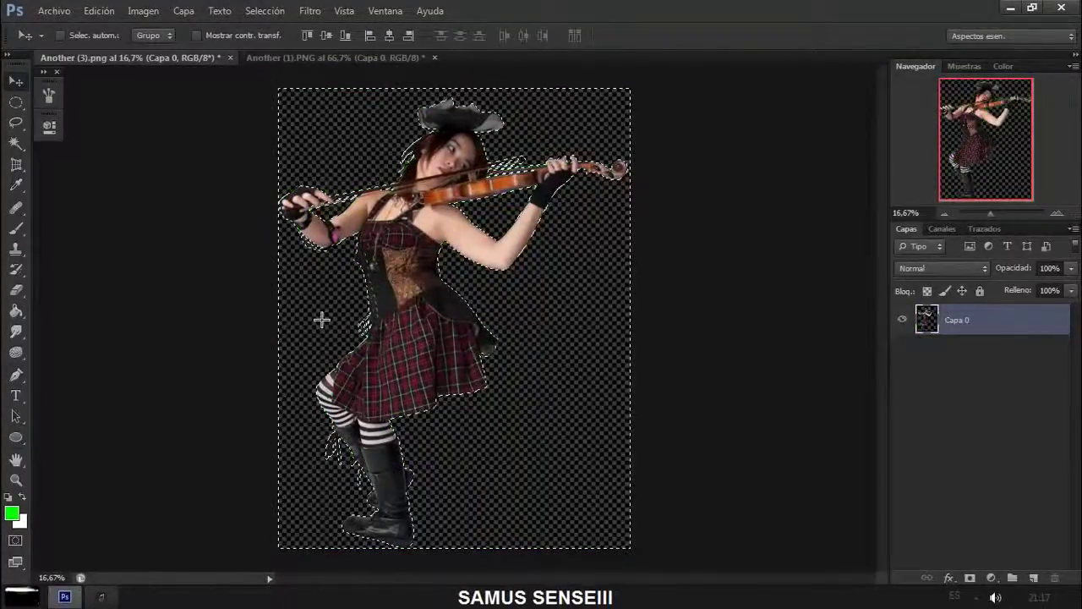
Deselect and zoom to 66.67% to inspect the violinist's face, shoulder and violin
{"action": "left_click", "coordinate": [16, 122]}
{"action": "key", "text": "ctrl+d"}
{"action": "left_click", "coordinate": [15, 82]}
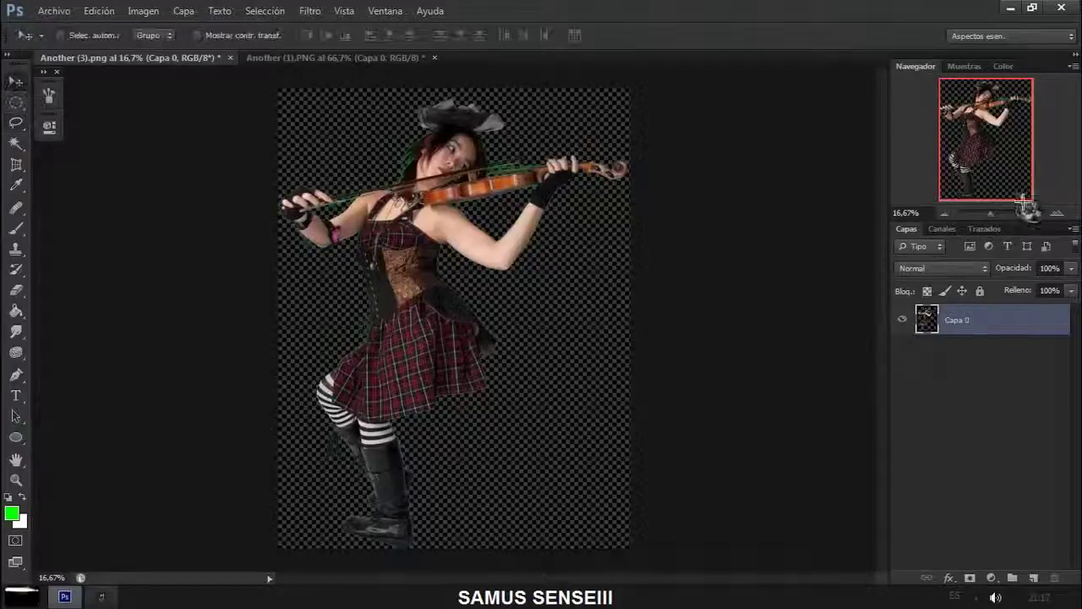
{"action": "left_click", "coordinate": [1057, 213]}
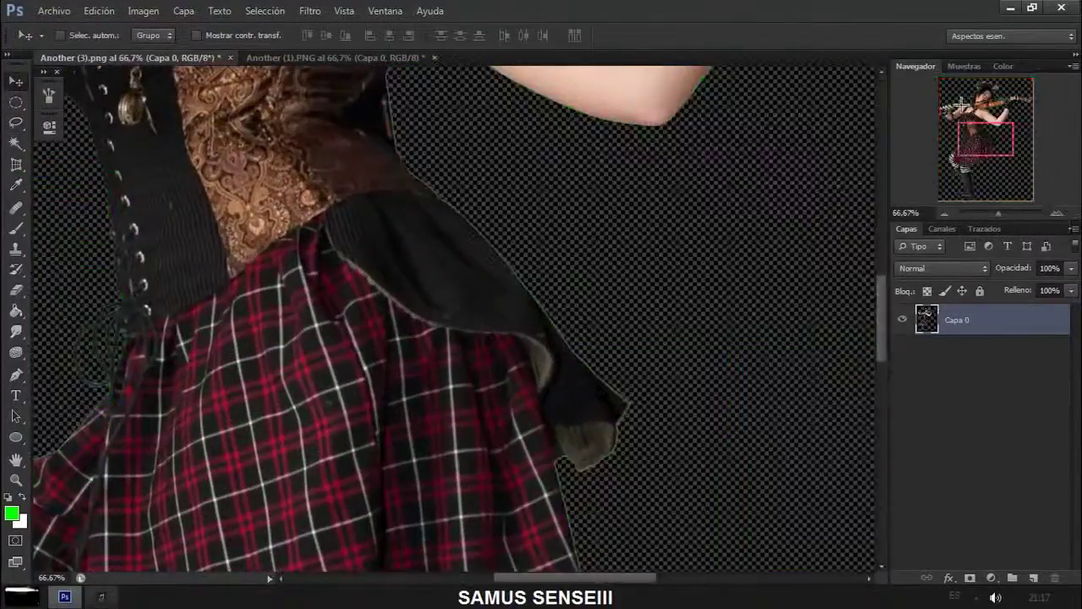
{"action": "left_click", "coordinate": [962, 104]}
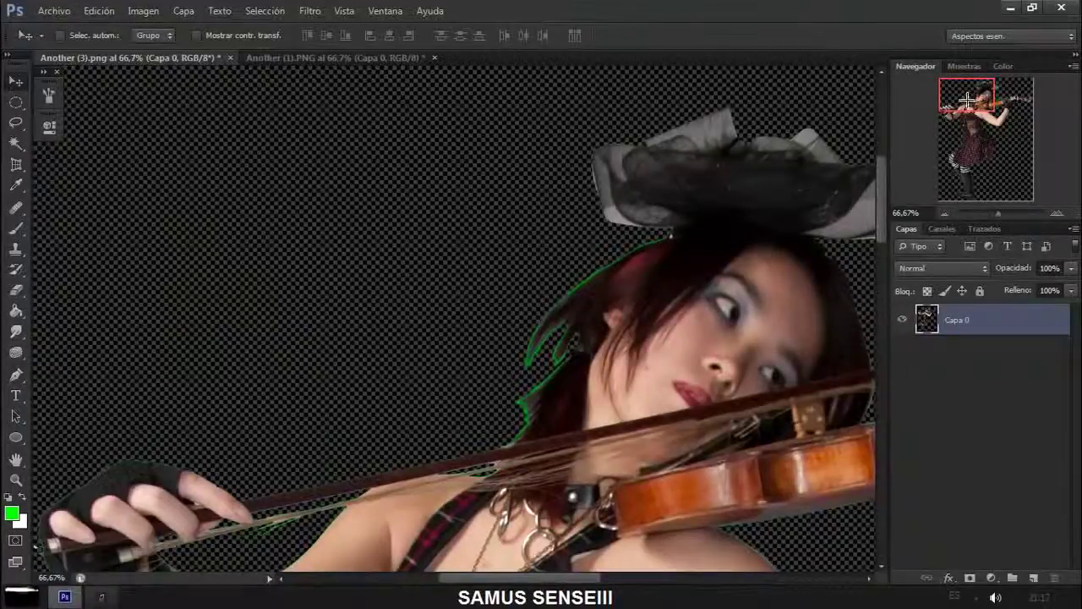
{"action": "left_click_drag", "start_coordinate": [967, 100], "coordinate": [984, 115]}
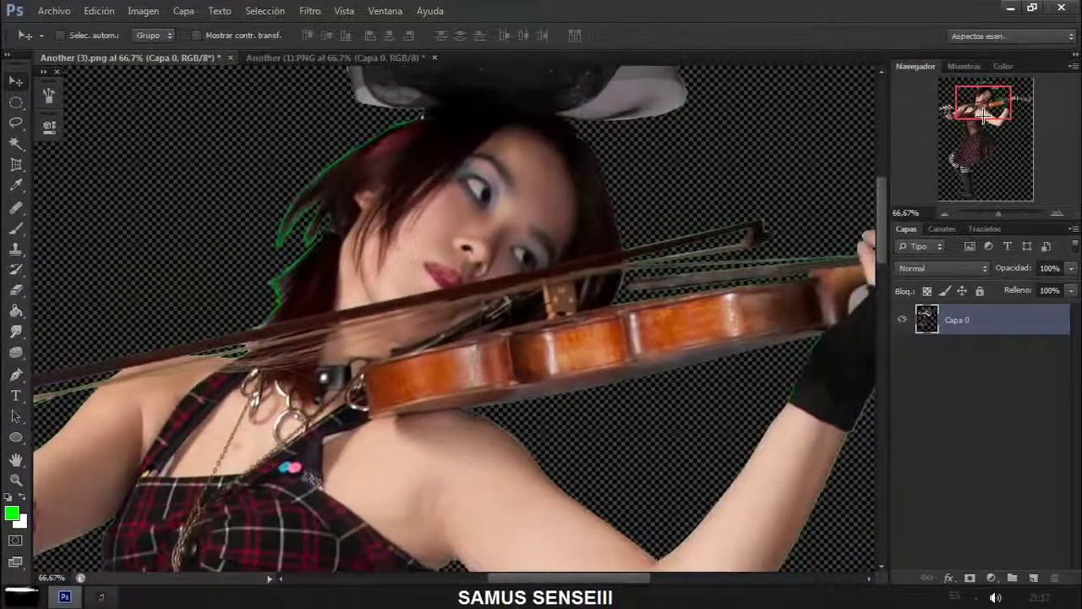
Undo the deletion to restore the green background and drop the selection
{"action": "left_click", "coordinate": [15, 122]}
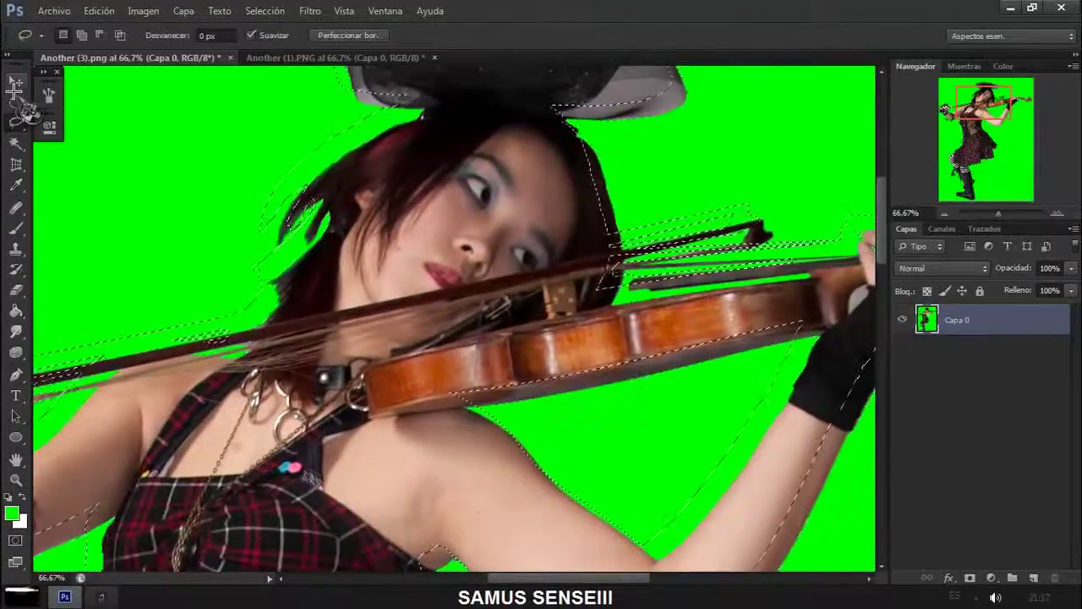
{"action": "key", "text": "ctrl+d"}
{"action": "left_click", "coordinate": [15, 82]}
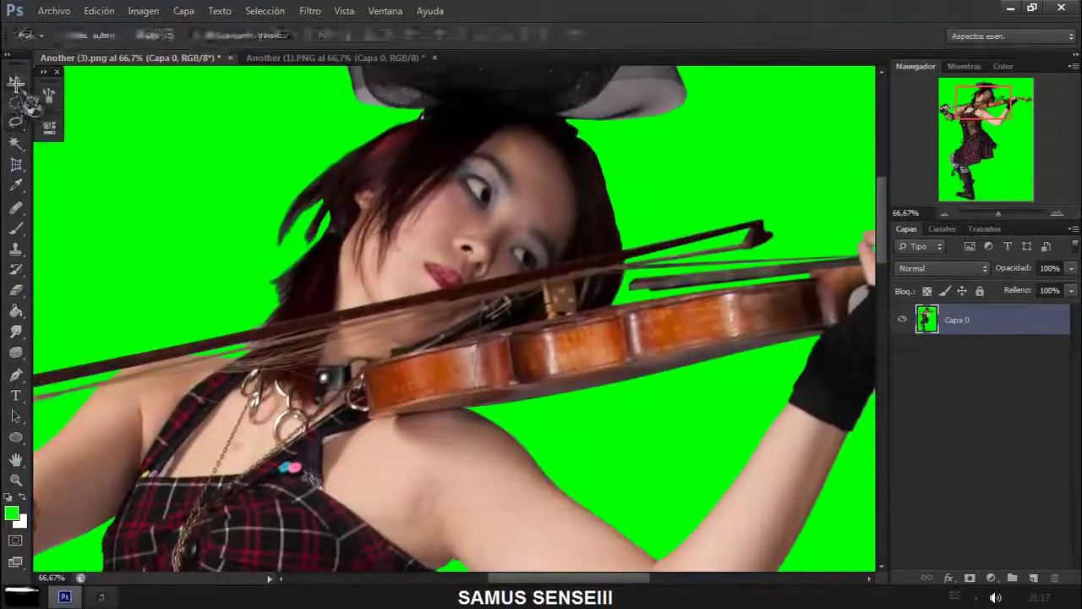
{"action": "left_click", "coordinate": [310, 10]}
Launch Primatte and set AM Radius 100, Spill Suppression 100, Color Correction 0
{"action": "left_click", "coordinate": [619, 519]}
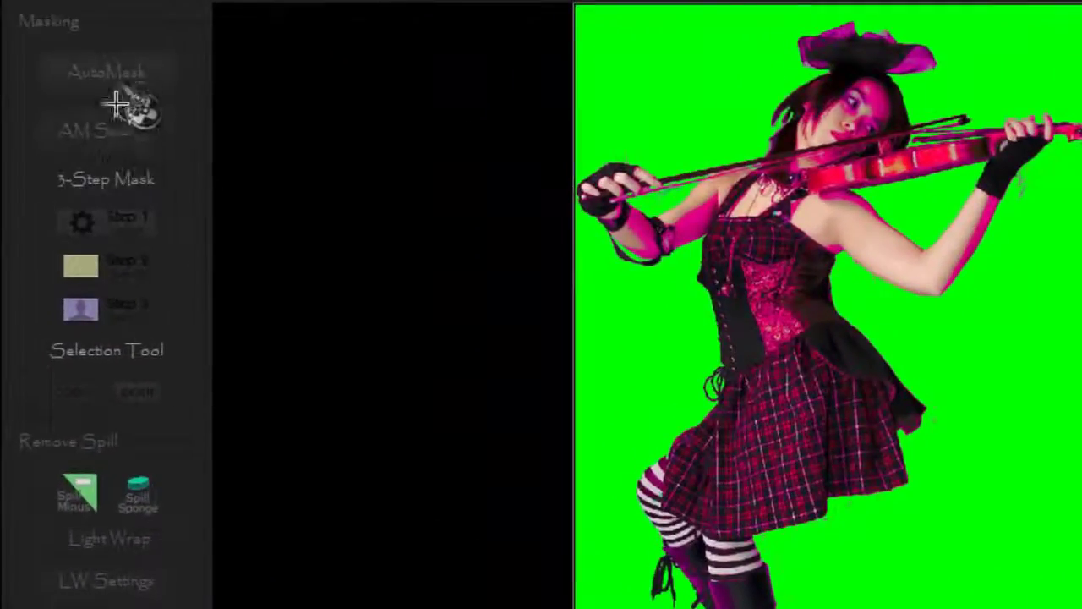
{"action": "left_click", "coordinate": [123, 131]}
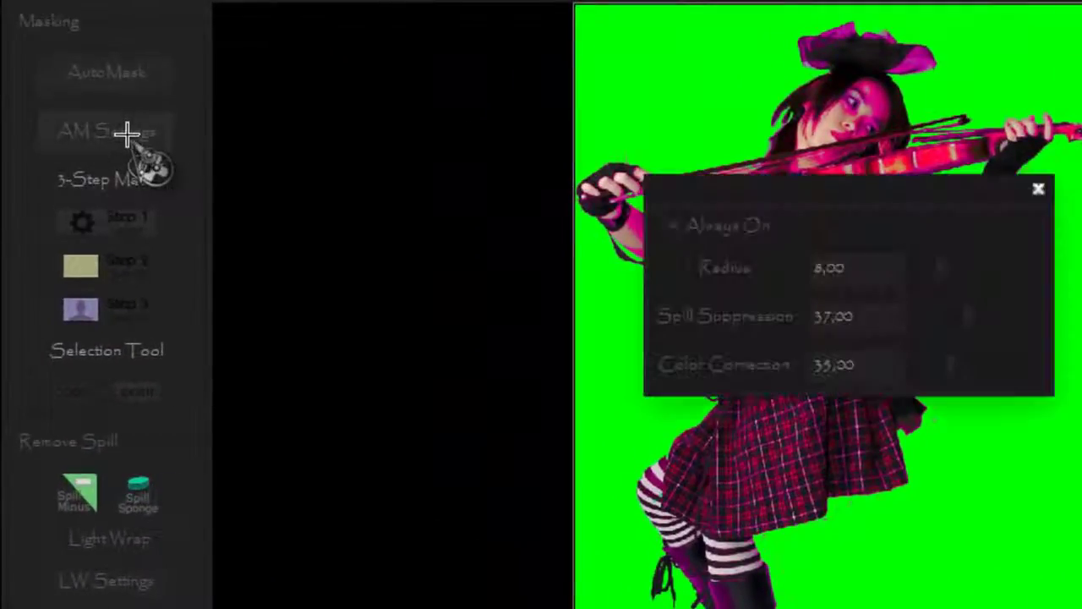
{"action": "left_click_drag", "start_coordinate": [942, 271], "coordinate": [1020, 273]}
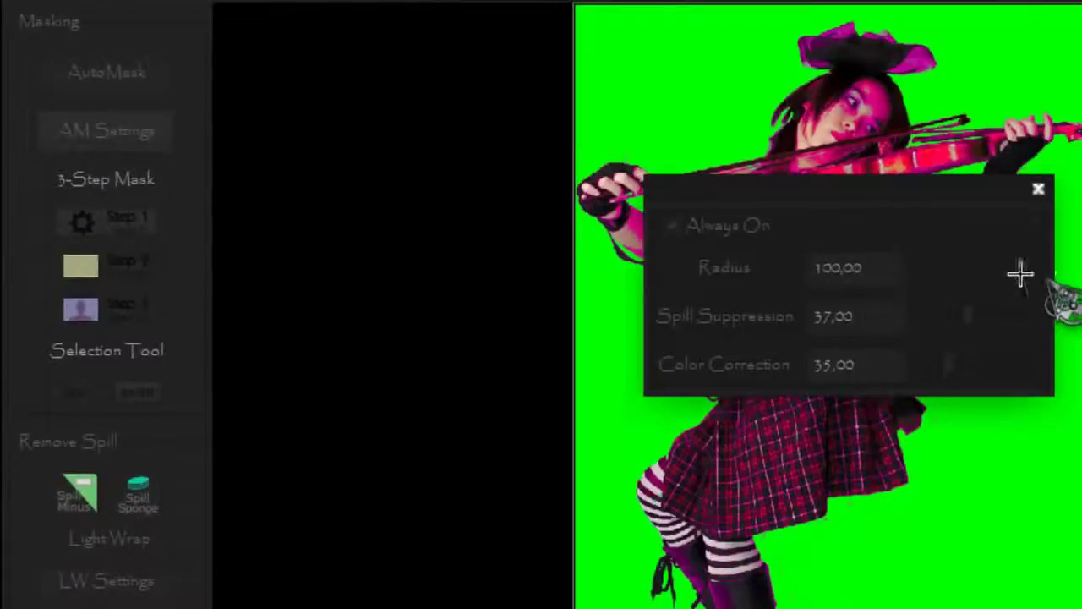
{"action": "left_click_drag", "start_coordinate": [968, 317], "coordinate": [1031, 316]}
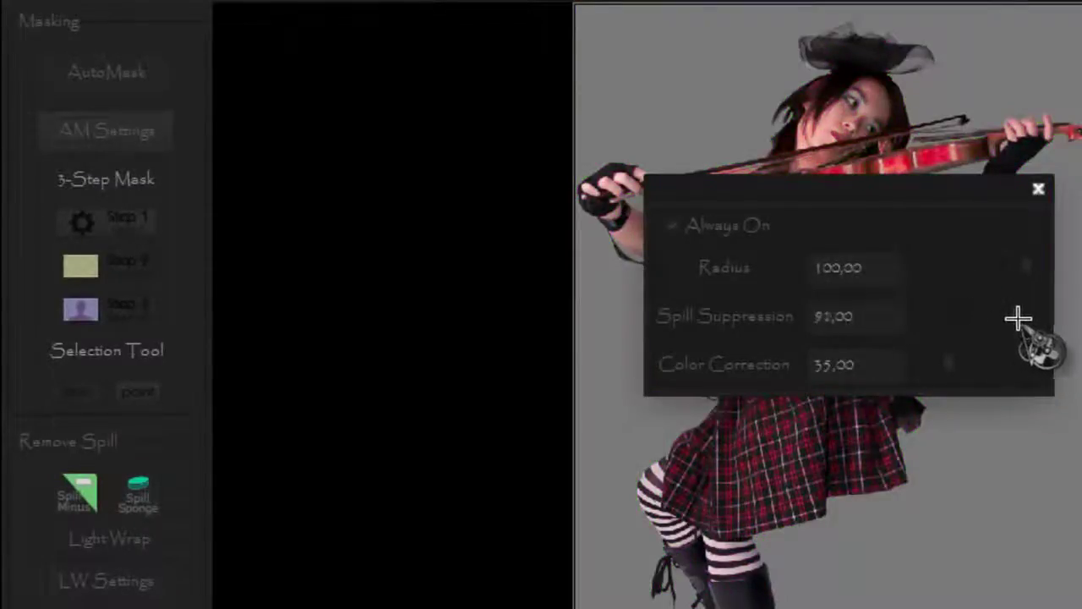
{"action": "left_click", "coordinate": [934, 365]}
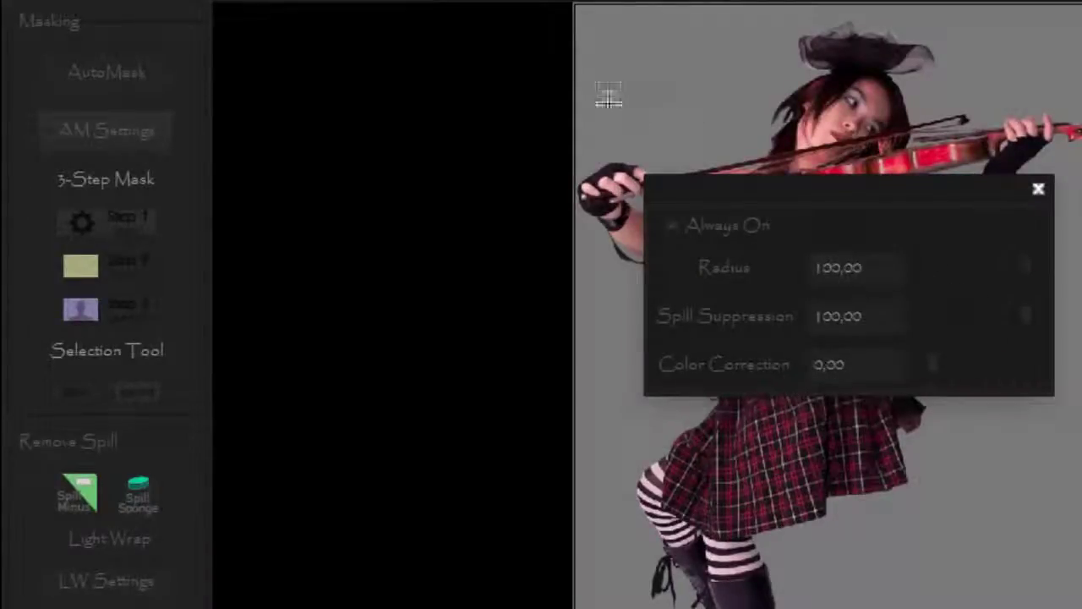
{"action": "left_click", "coordinate": [1039, 188]}
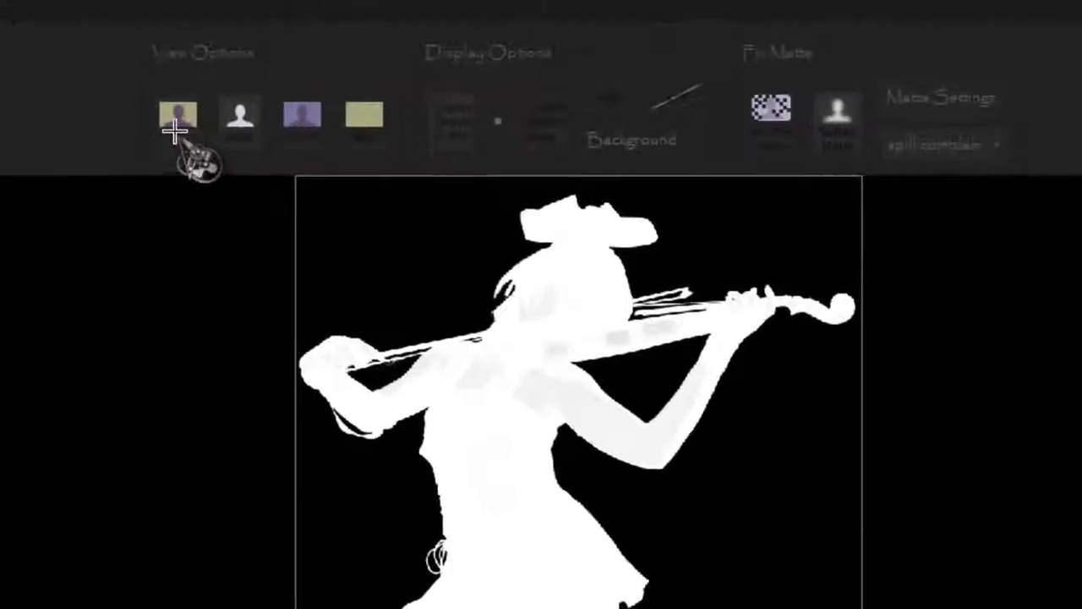
Cycle the Primatte preview between matte, original and composite views
{"action": "left_click", "coordinate": [178, 118]}
{"action": "left_click", "coordinate": [363, 123]}
{"action": "left_click", "coordinate": [306, 114]}
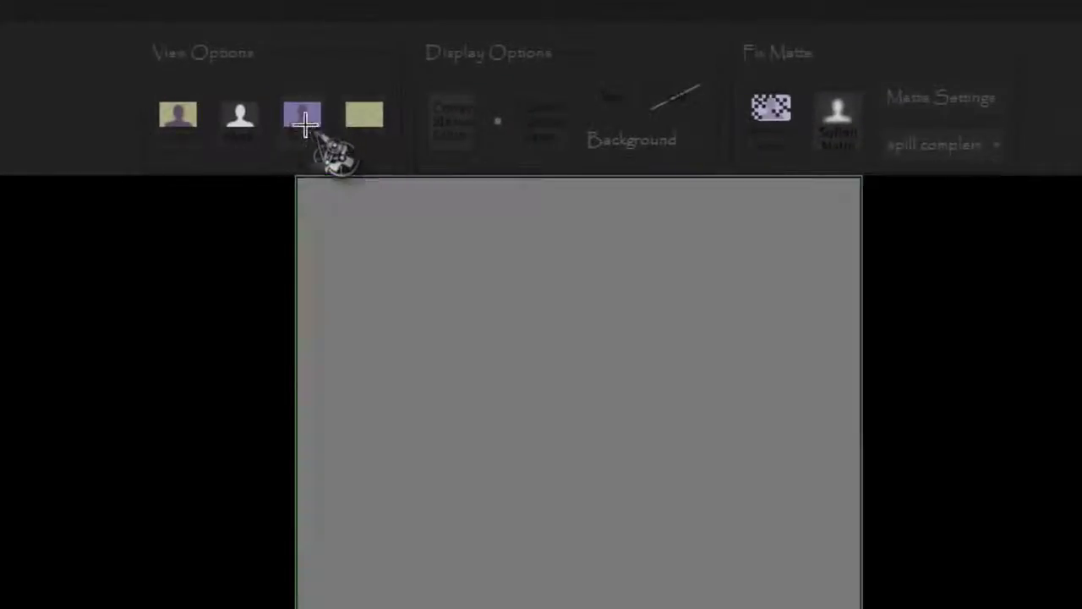
{"action": "left_click", "coordinate": [221, 125]}
{"action": "left_click", "coordinate": [181, 127]}
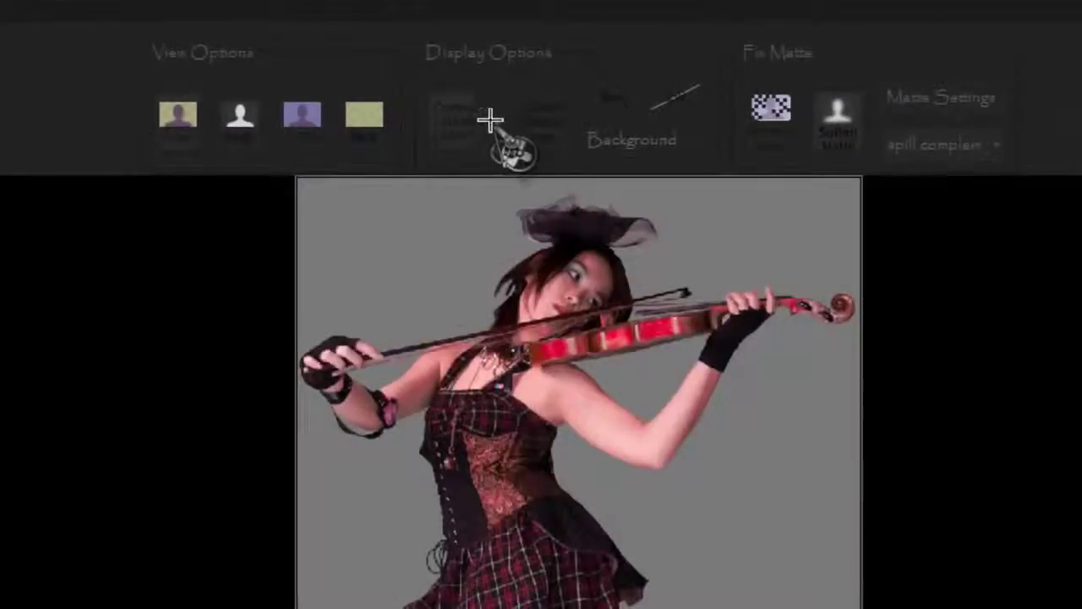
Set the preview backdrop colour to black
{"action": "left_click", "coordinate": [491, 121]}
{"action": "left_click", "coordinate": [507, 282]}
{"action": "left_click_drag", "start_coordinate": [242, 234], "coordinate": [255, 524]}
{"action": "left_click", "coordinate": [820, 205]}
Change the backdrop to yellow, then show the violinist over a transparent background
{"action": "left_click", "coordinate": [526, 120]}
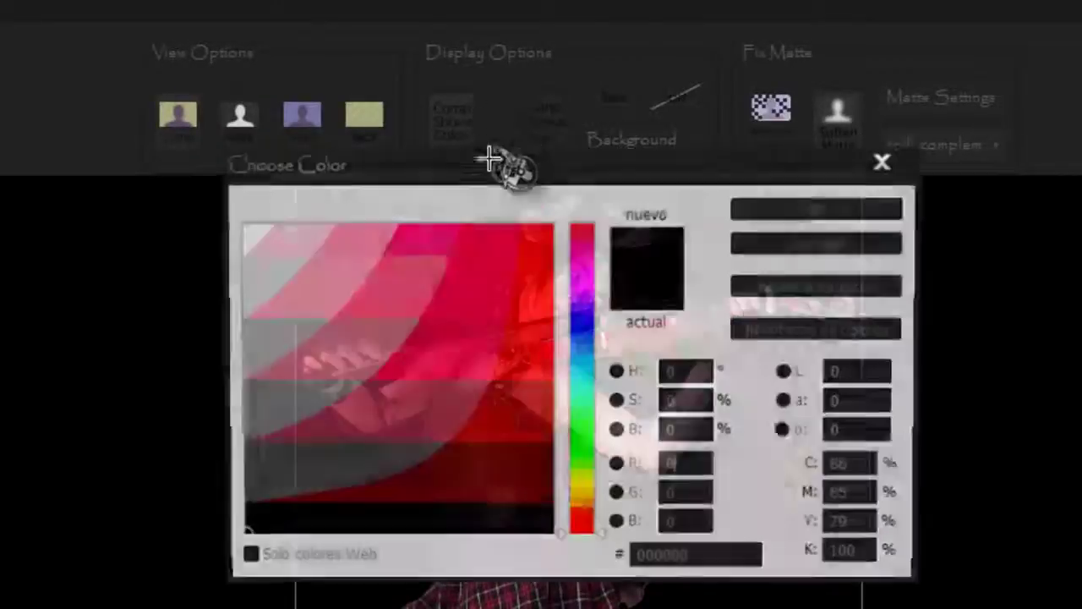
{"action": "left_click_drag", "start_coordinate": [589, 472], "coordinate": [592, 491]}
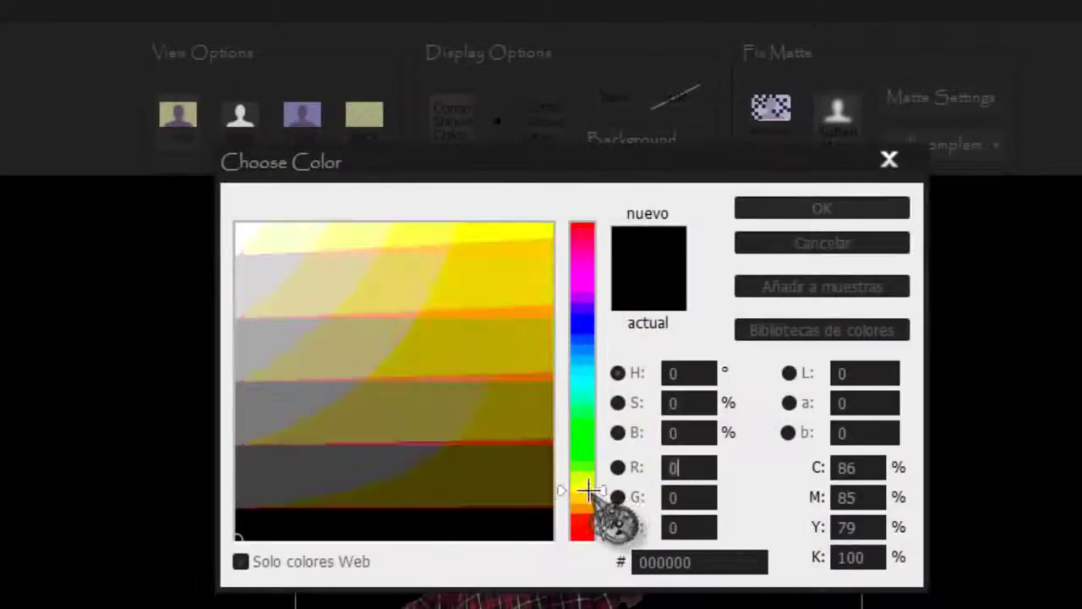
{"action": "left_click", "coordinate": [769, 209]}
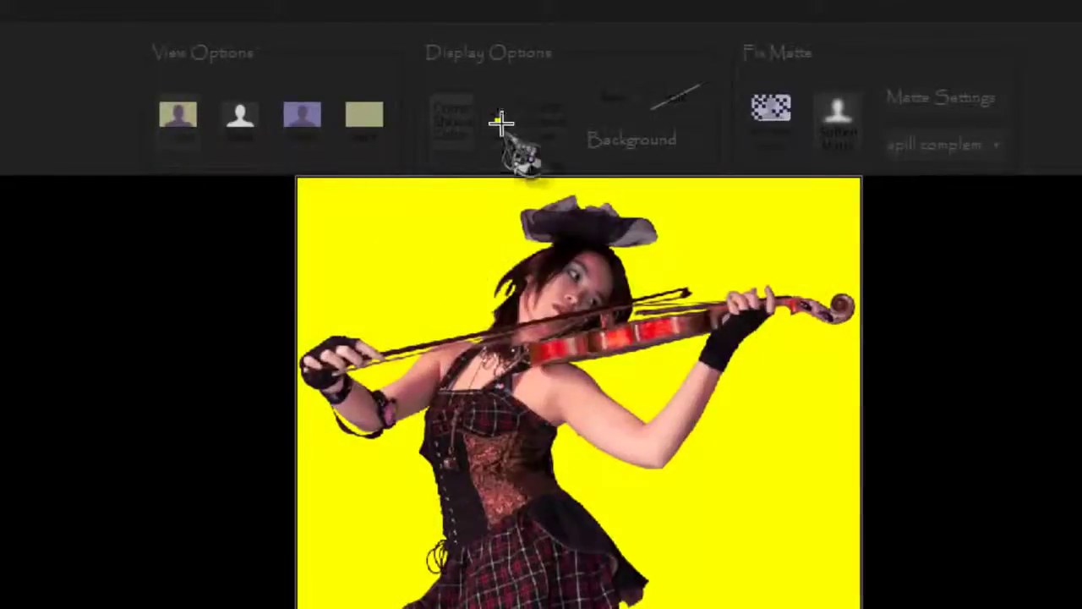
{"action": "left_click", "coordinate": [677, 97]}
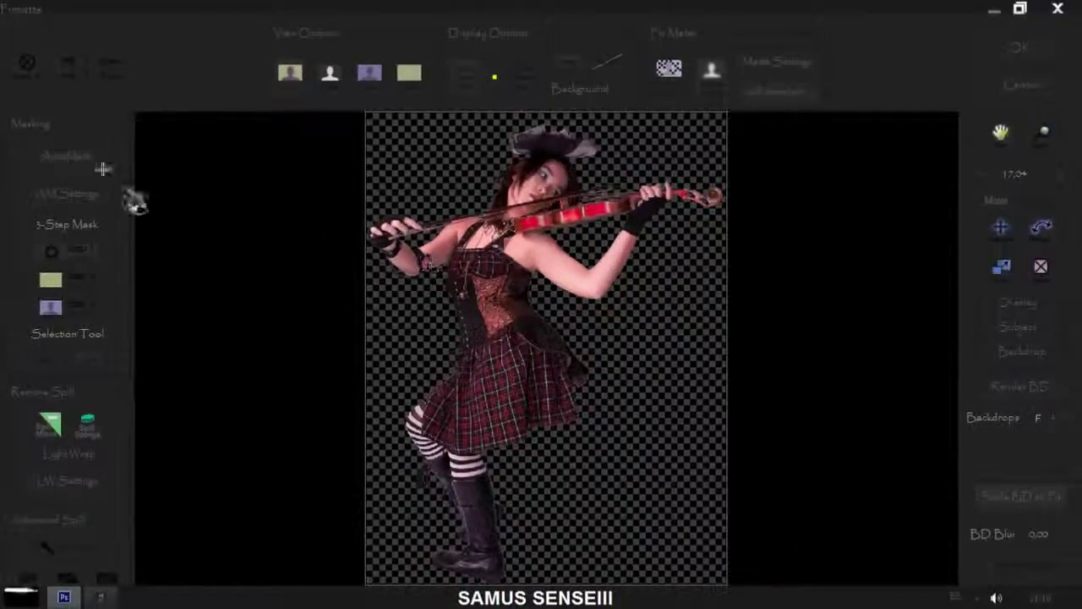
Apply the Primatte key and toggle Ctrl+Z to compare it with the green-screen original
{"action": "left_click", "coordinate": [1005, 53]}
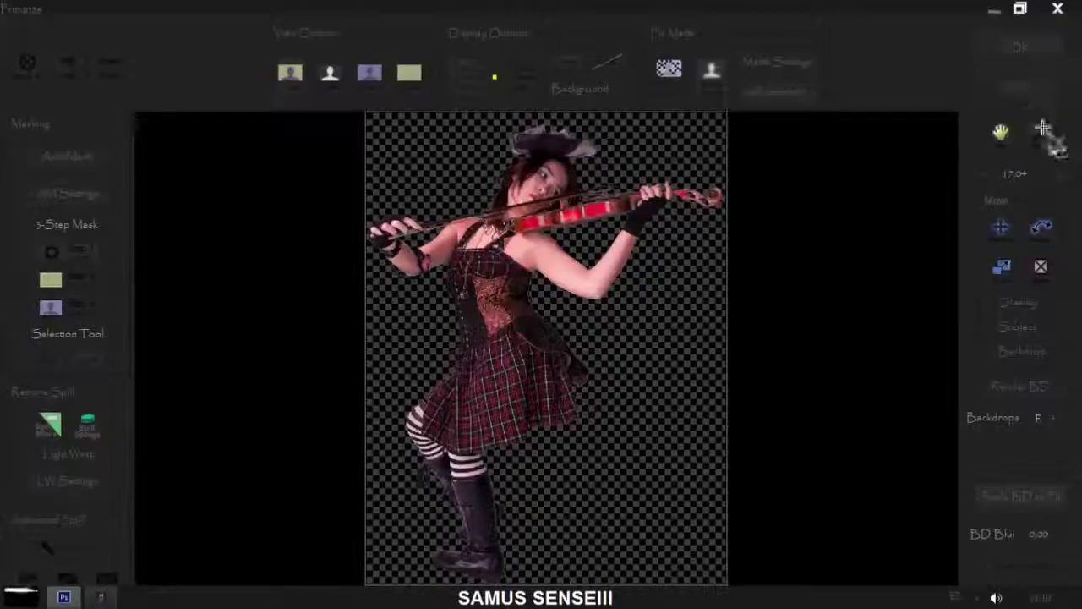
{"action": "left_click", "coordinate": [1059, 174]}
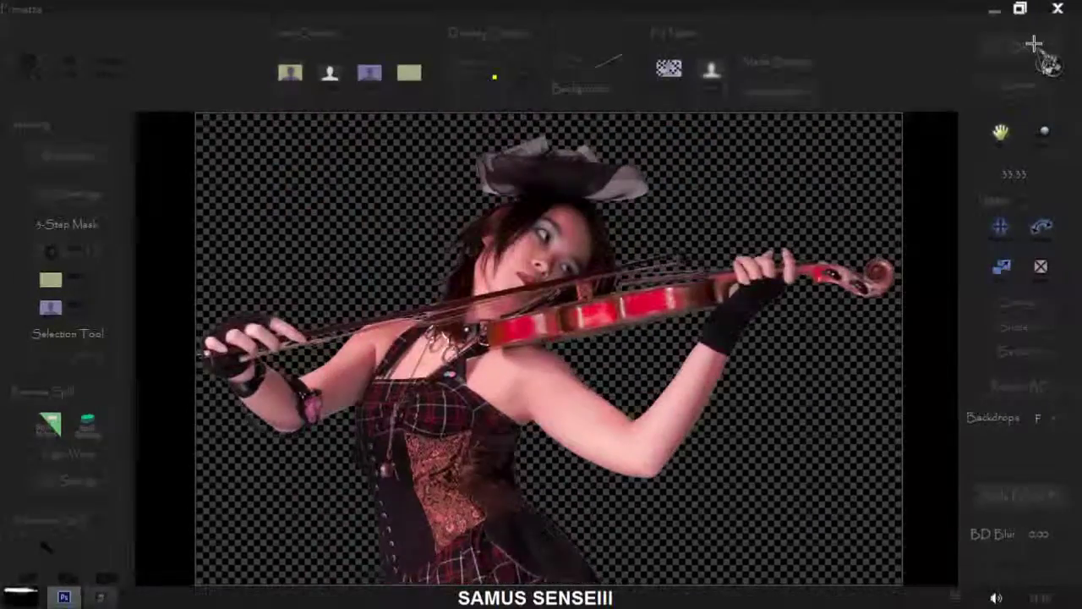
{"action": "left_click", "coordinate": [1032, 46]}
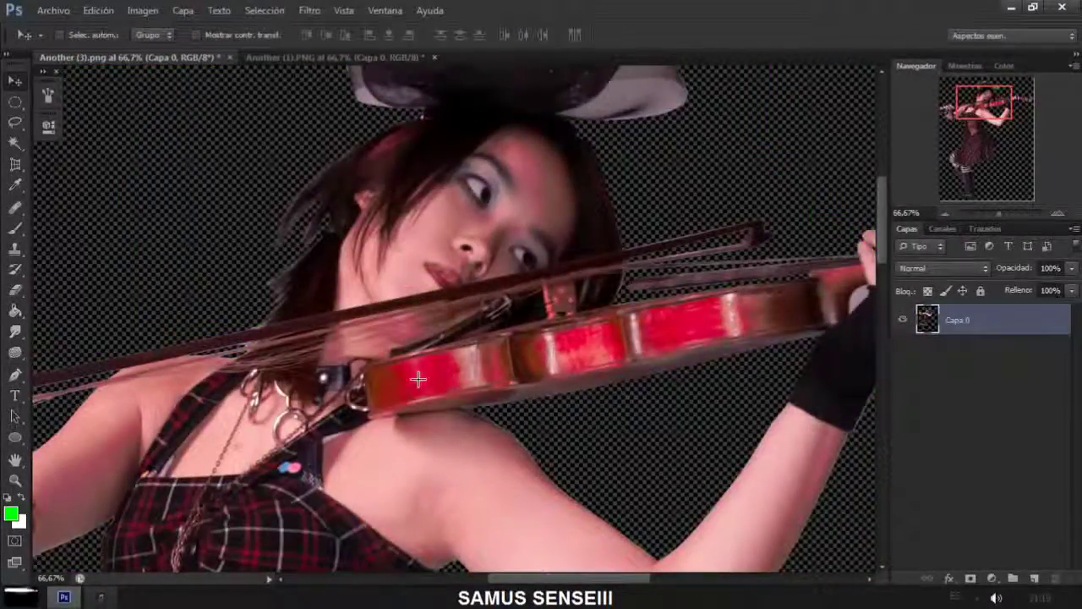
{"action": "key", "text": "ctrl+z"}
{"action": "key", "text": "ctrl+z"}
{"action": "key", "text": "ctrl+z"}
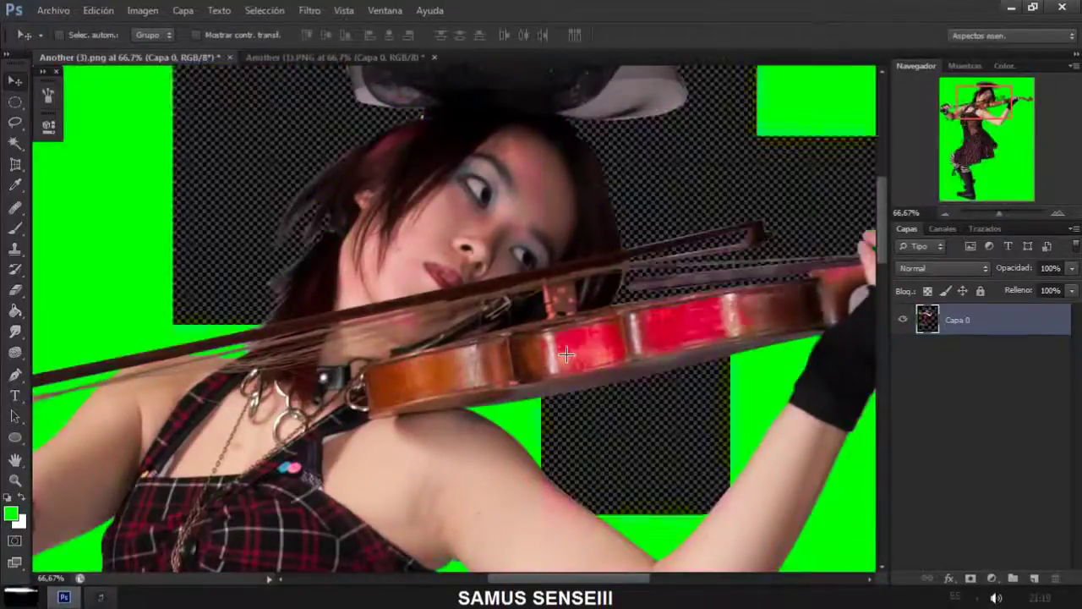
{"action": "key", "text": "ctrl+z"}
{"action": "key", "text": "ctrl+z"}
{"action": "left_click", "coordinate": [309, 10]}
{"action": "mouse_move", "coordinate": [386, 521]}
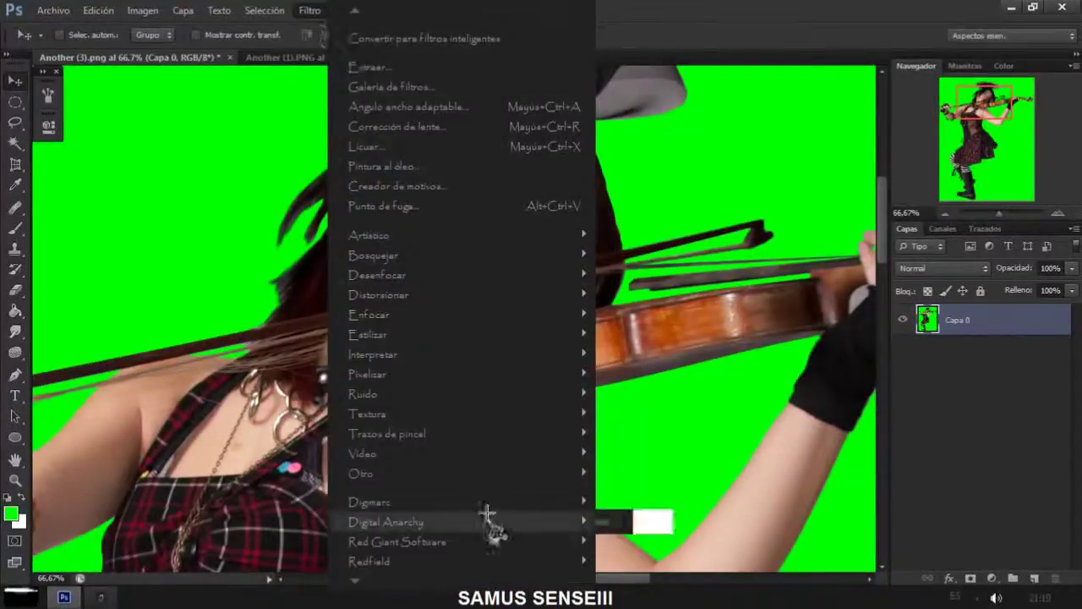
Rerun Primatte with Radius 27, Spill Suppression 24, Color Correction 27 and apply it
{"action": "left_click", "coordinate": [620, 517]}
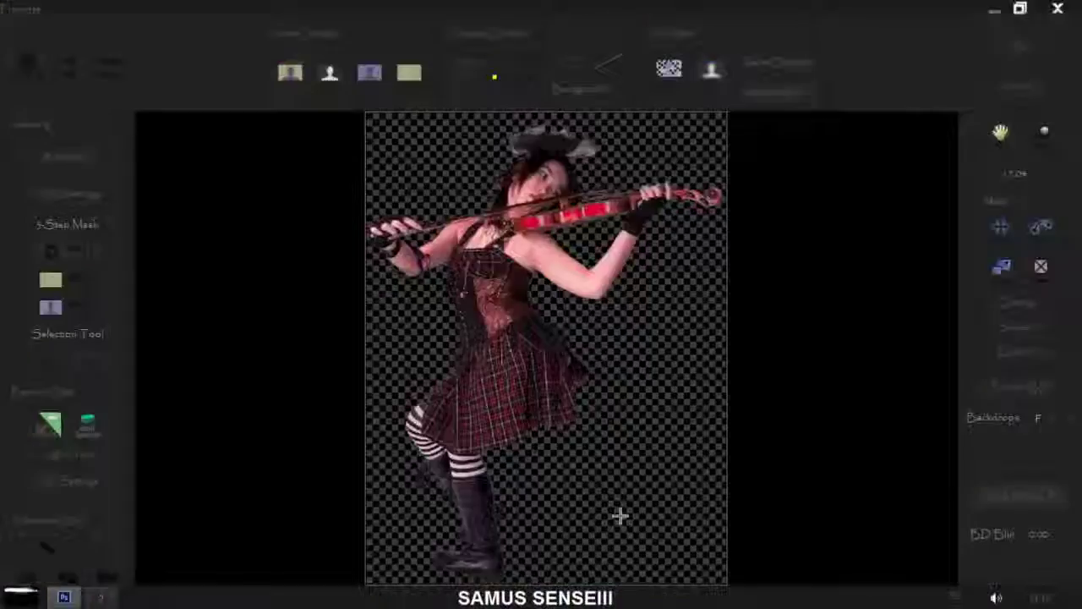
{"action": "mouse_move", "coordinate": [1064, 176]}
{"action": "left_mouse_down"}
{"action": "mouse_move", "coordinate": [575, 349]}
{"action": "mouse_move", "coordinate": [360, 285]}
{"action": "left_mouse_up"}
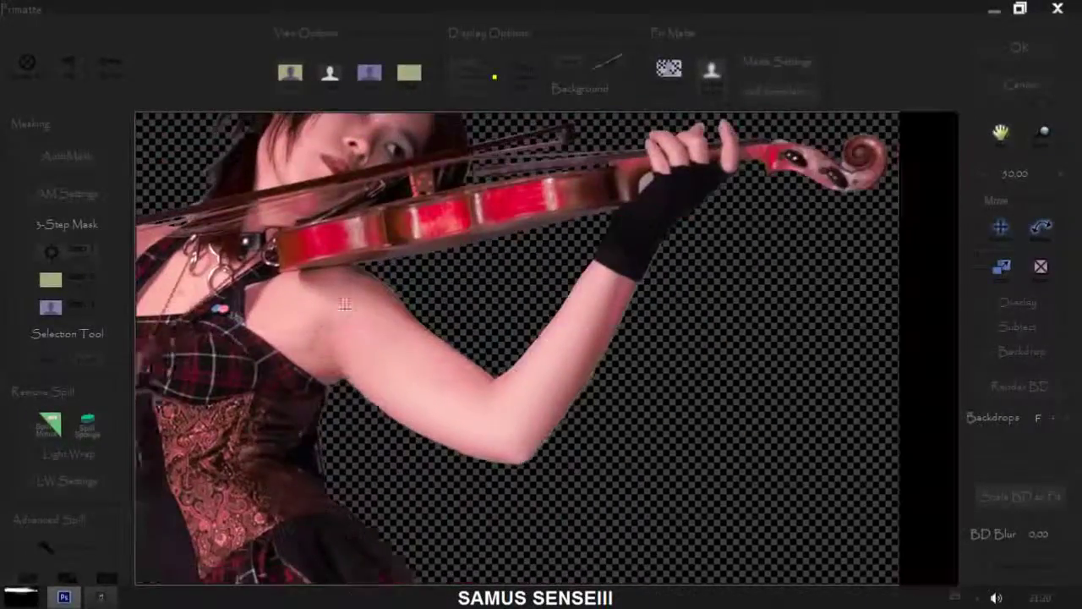
{"action": "left_click", "coordinate": [71, 195]}
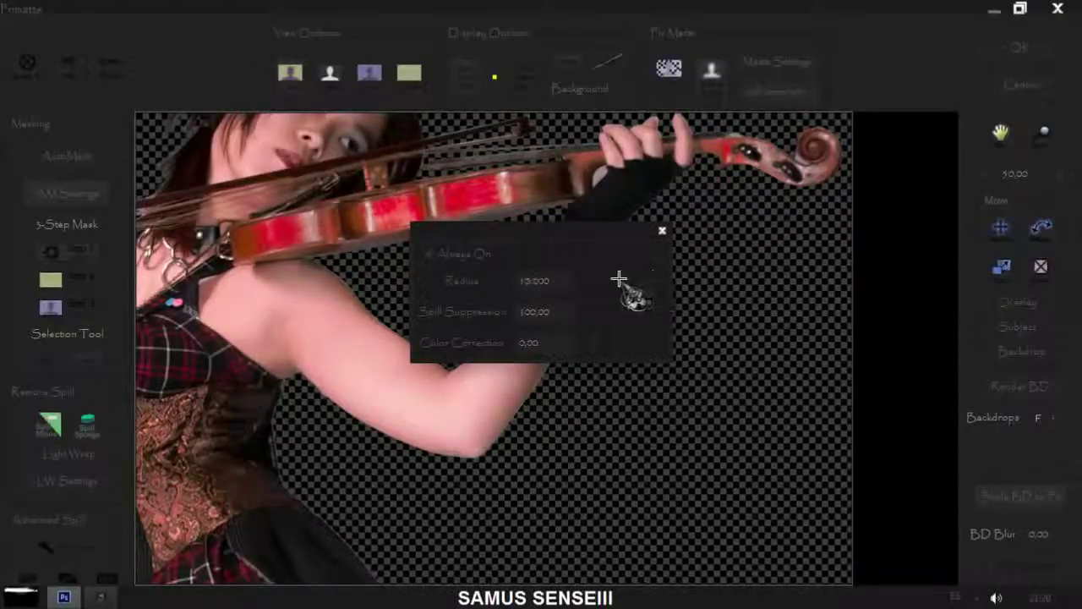
{"action": "left_click", "coordinate": [308, 237]}
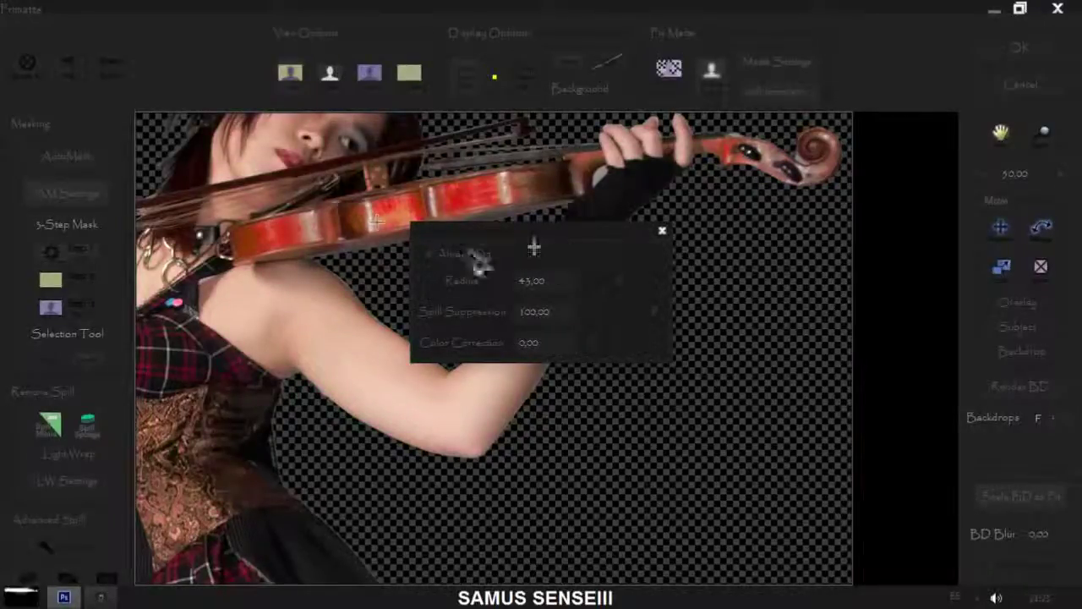
{"action": "left_click_drag", "start_coordinate": [652, 311], "coordinate": [622, 312]}
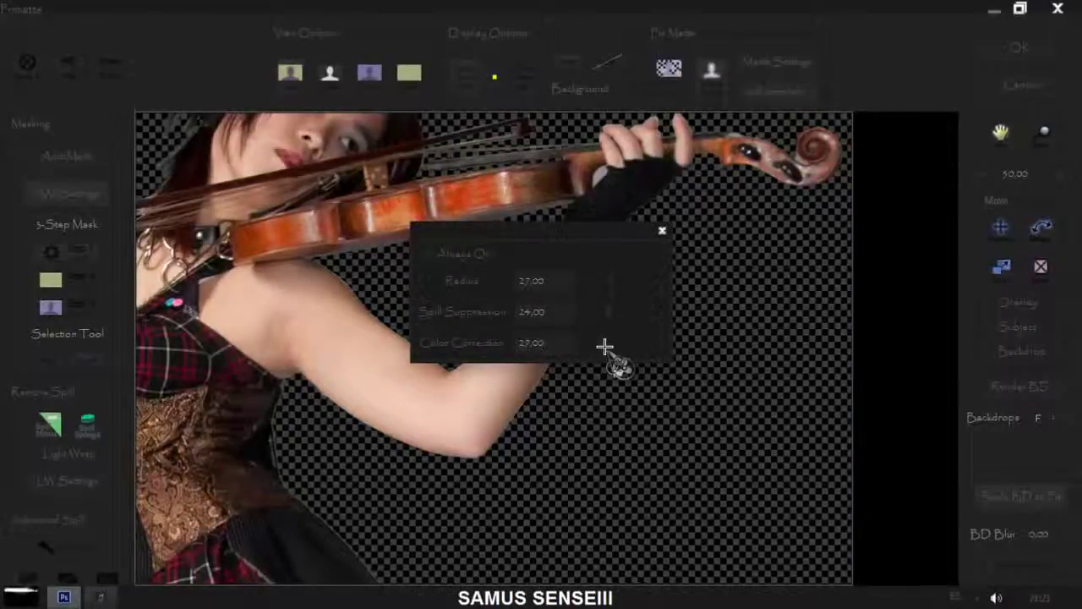
{"action": "left_click", "coordinate": [662, 230]}
{"action": "left_click", "coordinate": [1002, 49]}
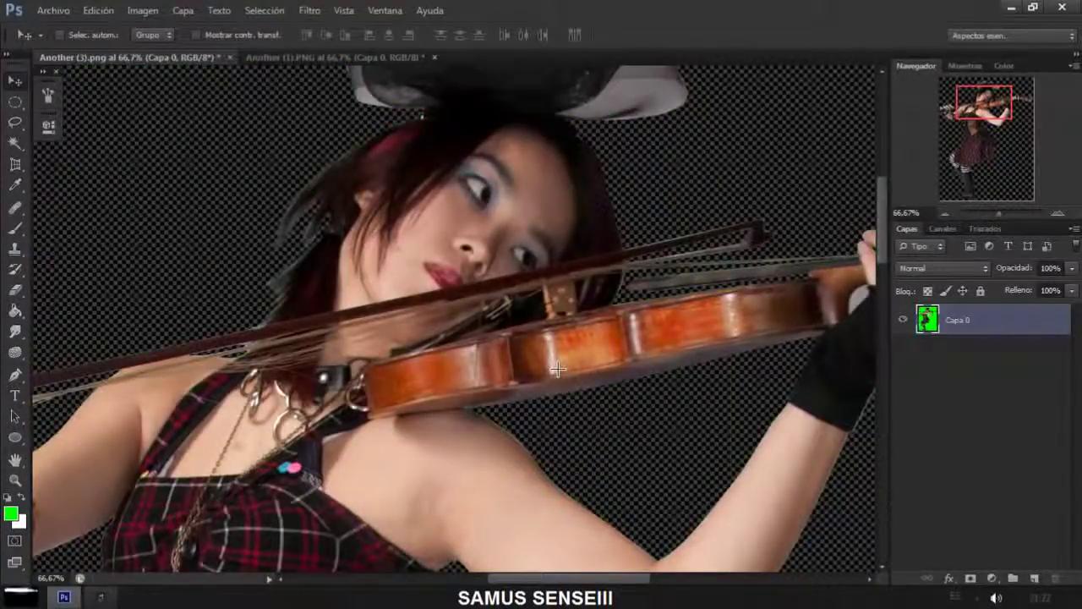
Check the key with Ctrl+Z, then close the Another (3).png violinist document
{"action": "key", "text": "ctrl+z"}
{"action": "key", "text": "ctrl+z"}
{"action": "key", "text": "ctrl+z"}
{"action": "key", "text": "ctrl+z"}
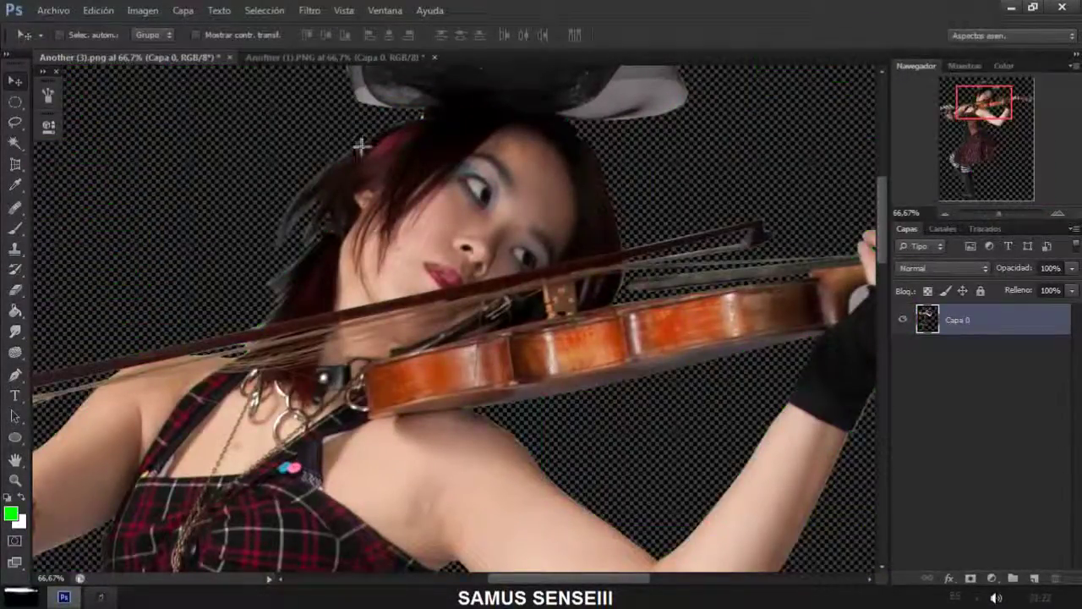
{"action": "left_click", "coordinate": [15, 352]}
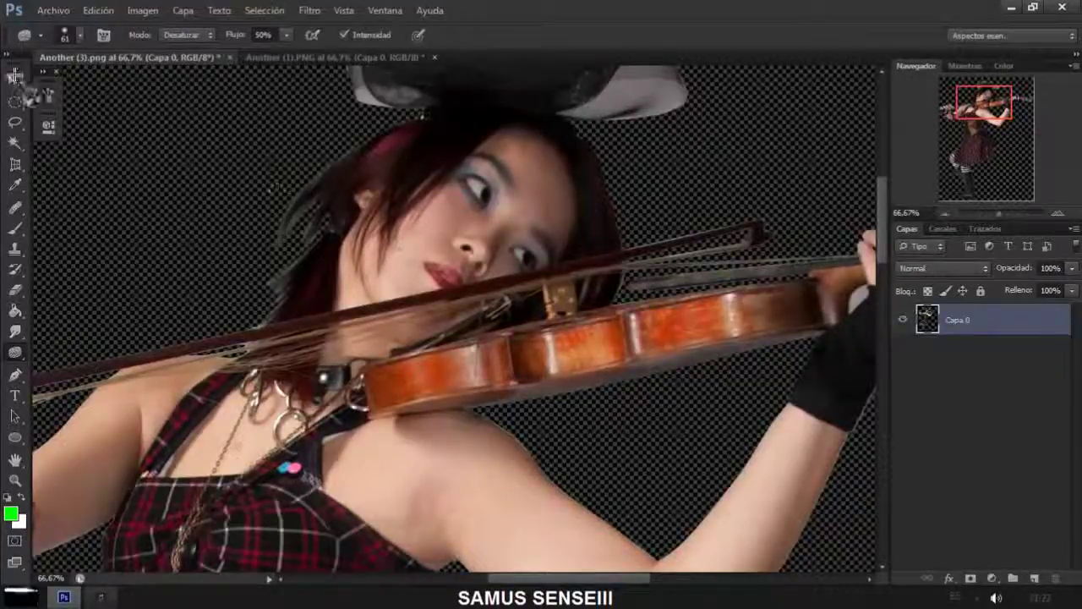
{"action": "left_click", "coordinate": [15, 76]}
{"action": "left_click", "coordinate": [226, 57]}
Dismiss the save prompt and apply the Primatte key to the red-haired woman's photo
{"action": "left_click", "coordinate": [532, 243]}
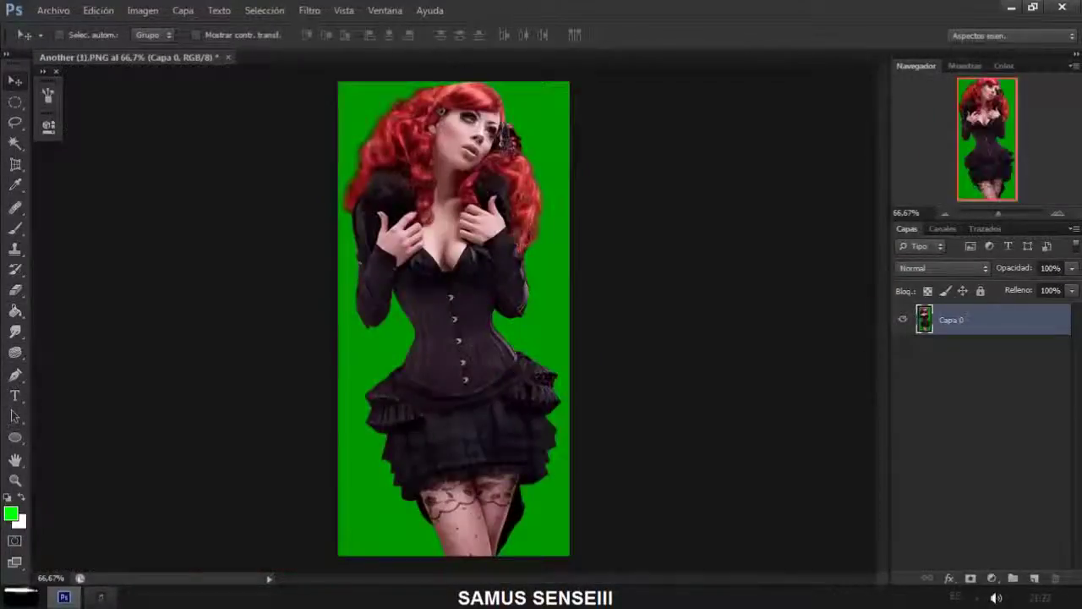
{"action": "left_click", "coordinate": [324, 10]}
{"action": "left_click", "coordinate": [630, 520]}
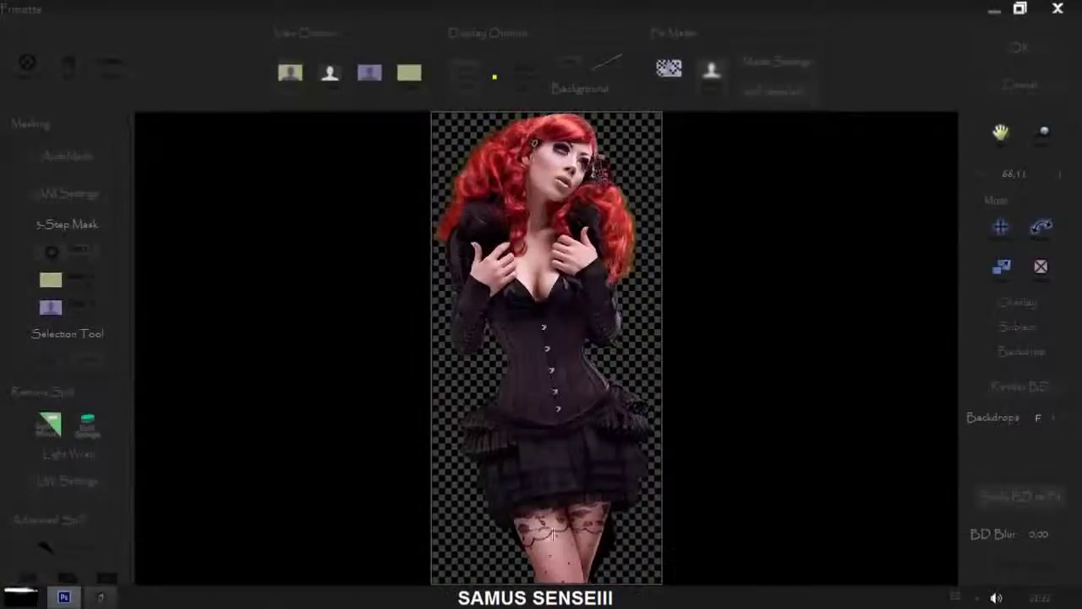
{"action": "left_click", "coordinate": [82, 196]}
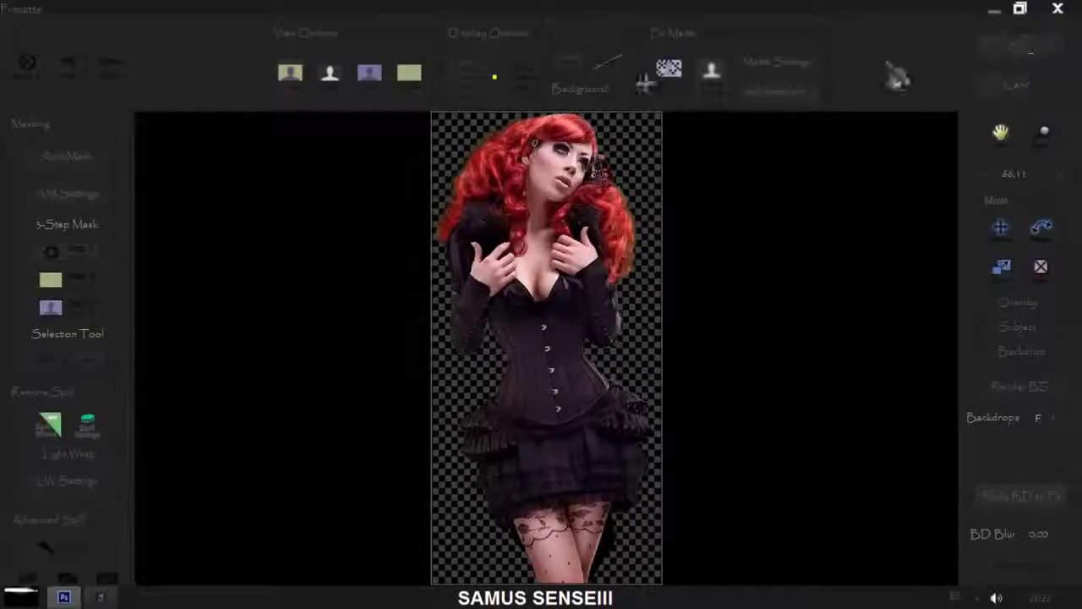
{"action": "left_click", "coordinate": [1010, 49]}
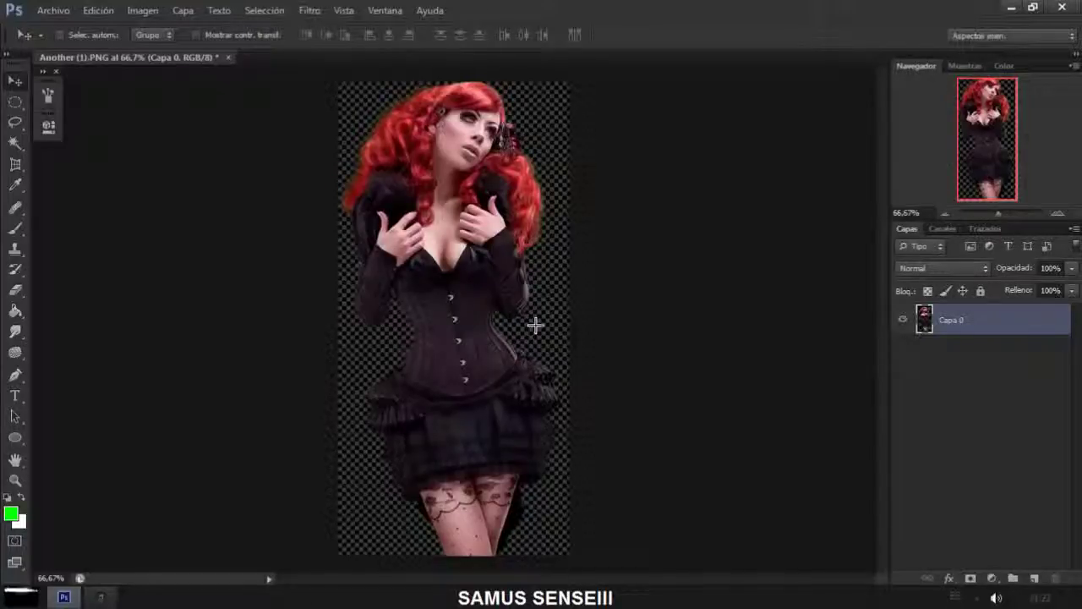
Drag the keyed woman into the left of the 1.jpg desert scene and zoom to 100%
{"action": "mouse_move", "coordinate": [445, 274]}
{"action": "left_mouse_down"}
{"action": "mouse_move", "coordinate": [444, 286]}
{"action": "mouse_move", "coordinate": [213, 296]}
{"action": "left_mouse_up"}
{"action": "left_click", "coordinate": [1058, 213]}
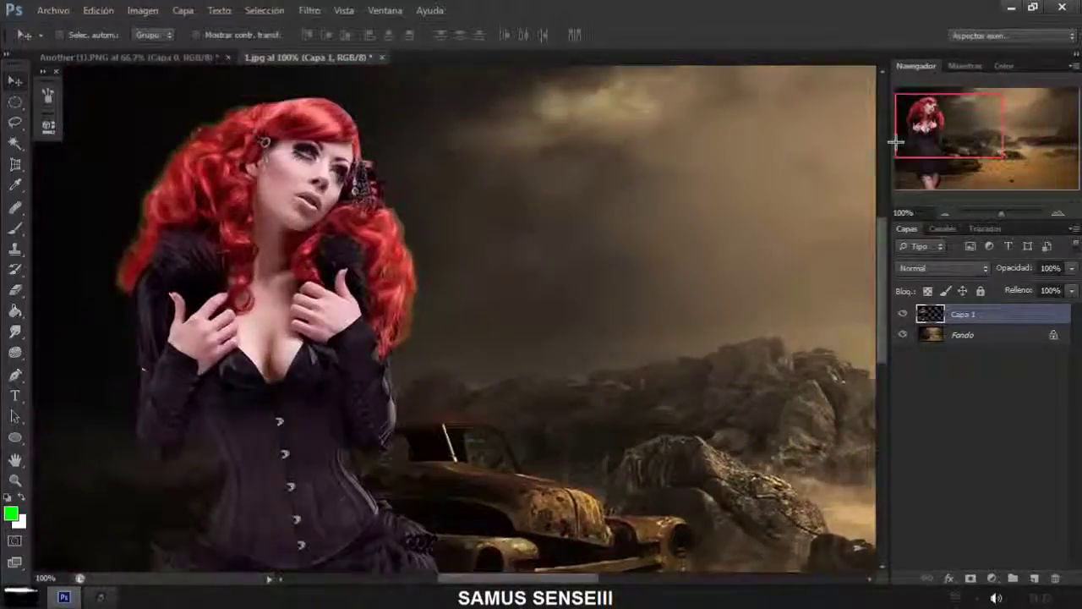
{"action": "left_click_drag", "start_coordinate": [990, 163], "coordinate": [953, 143]}
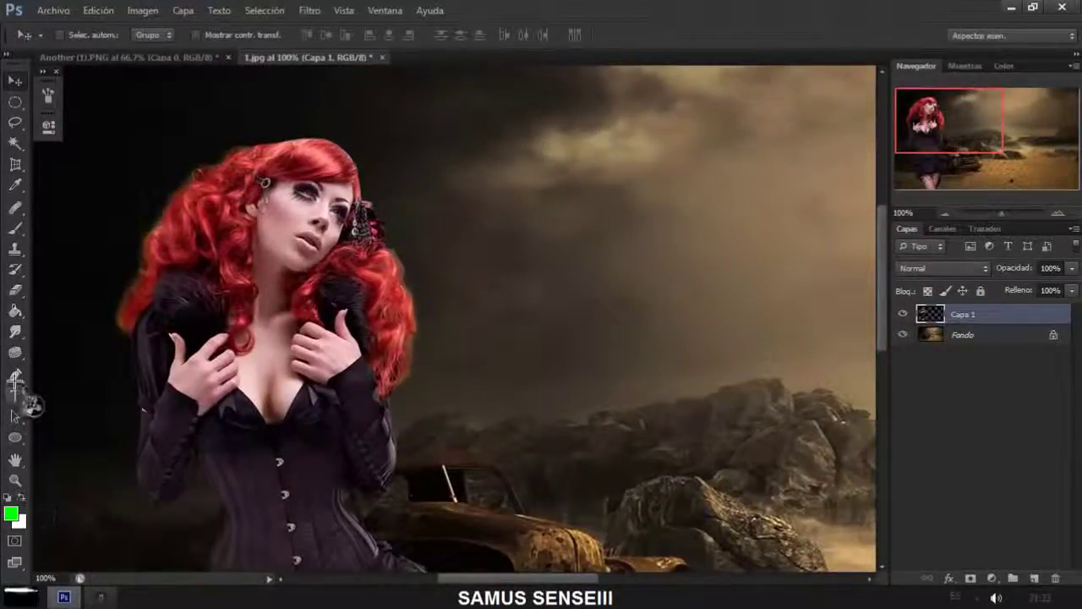
{"action": "left_click_drag", "start_coordinate": [15, 353], "coordinate": [93, 374]}
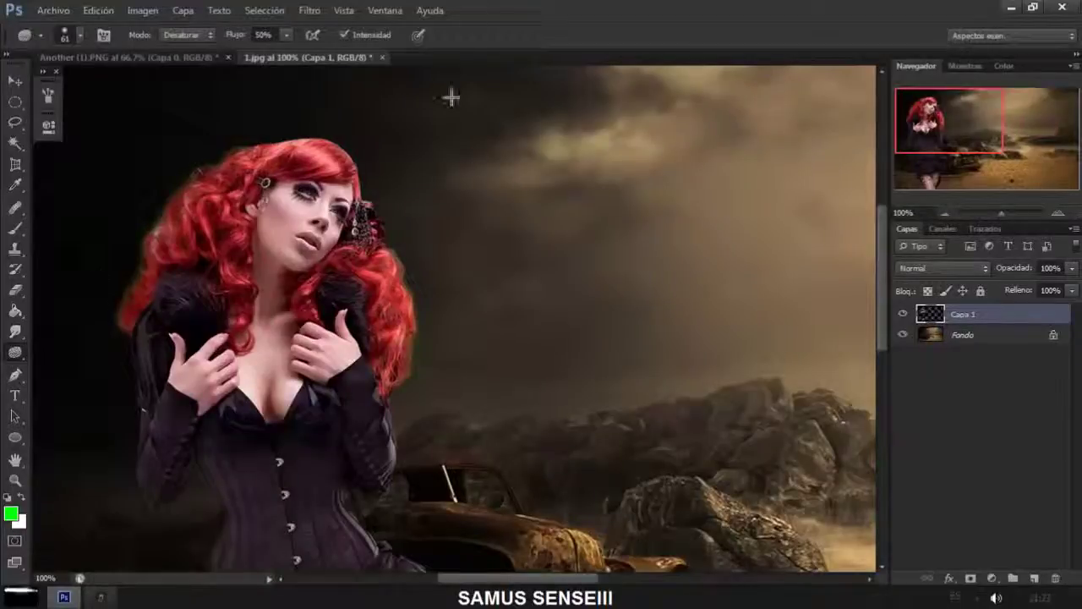
{"action": "key", "text": "v"}
Erase stray hair fringe with a 38 px eraser, then view the composite at 66.67%
{"action": "left_click", "coordinate": [15, 290]}
{"action": "right_click", "coordinate": [263, 210]}
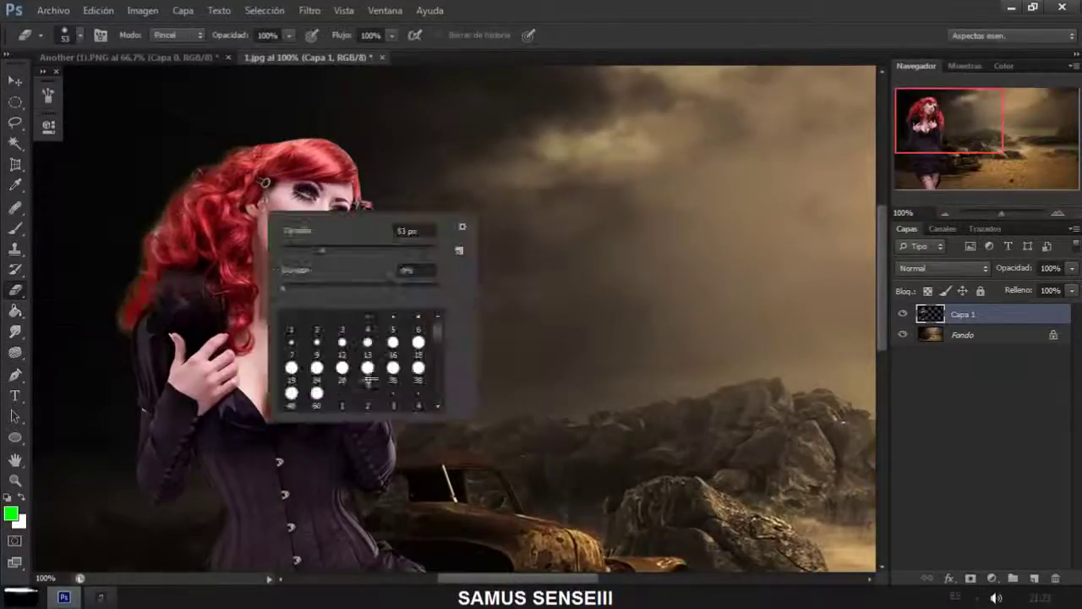
{"action": "left_click_drag", "start_coordinate": [310, 246], "coordinate": [318, 246]}
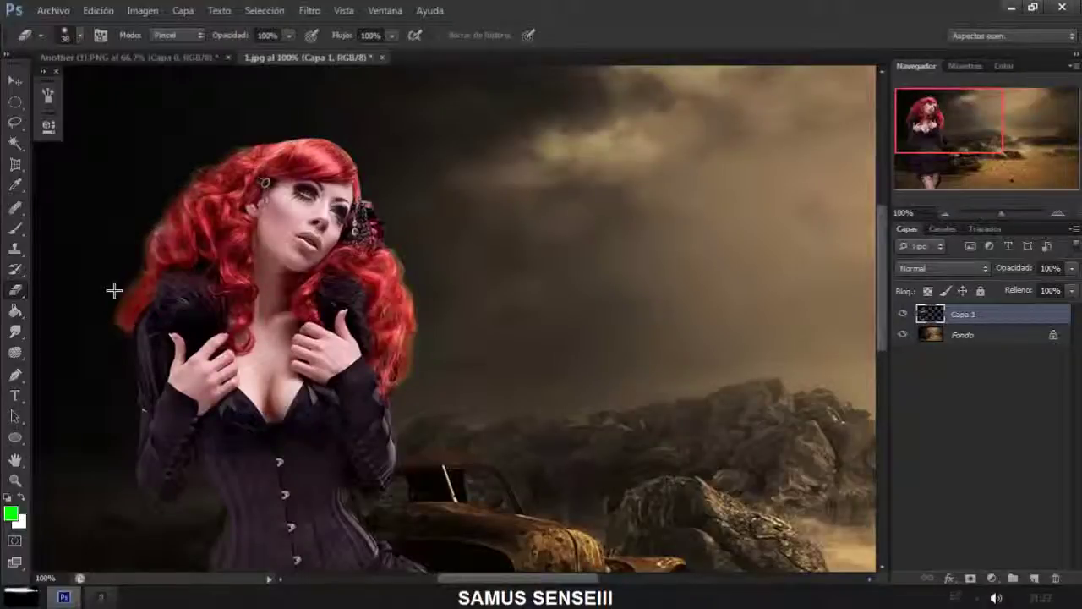
{"action": "left_click_drag", "start_coordinate": [418, 286], "coordinate": [417, 377]}
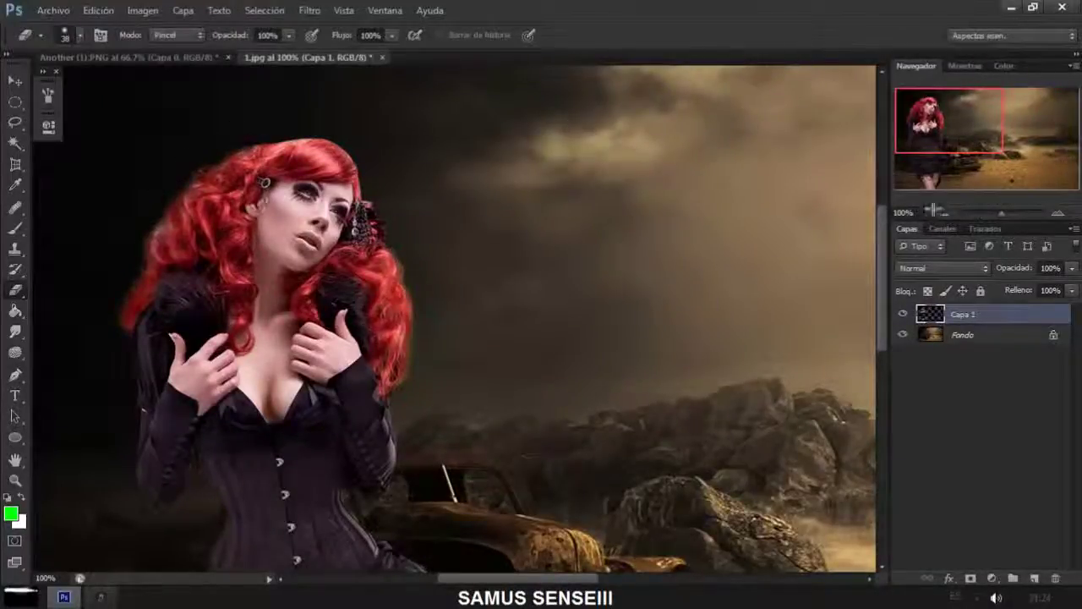
{"action": "left_click", "coordinate": [945, 212]}
{"action": "left_click_drag", "start_coordinate": [947, 138], "coordinate": [951, 163]}
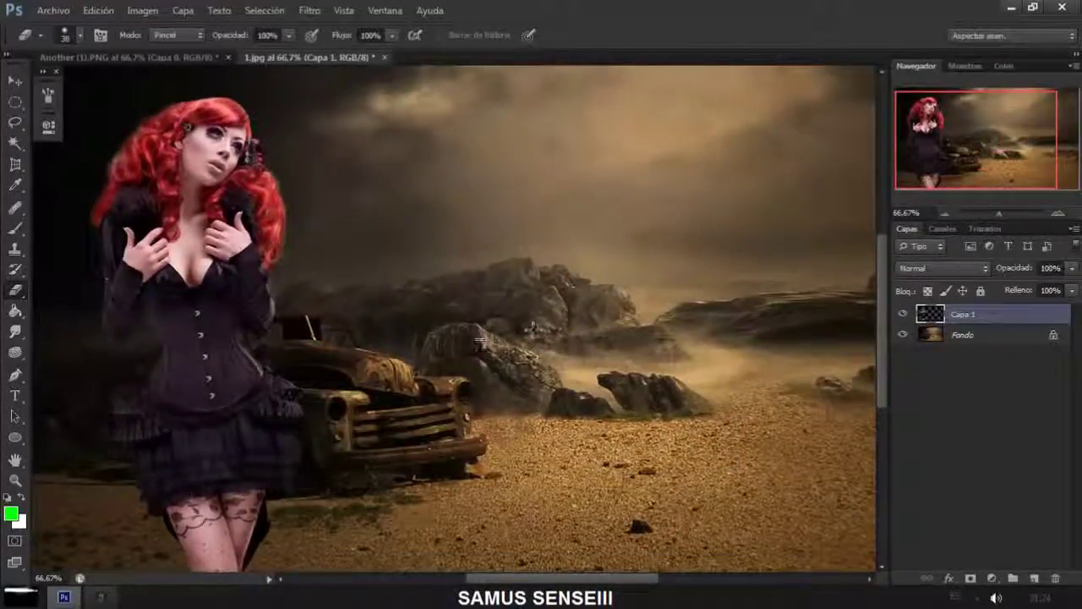